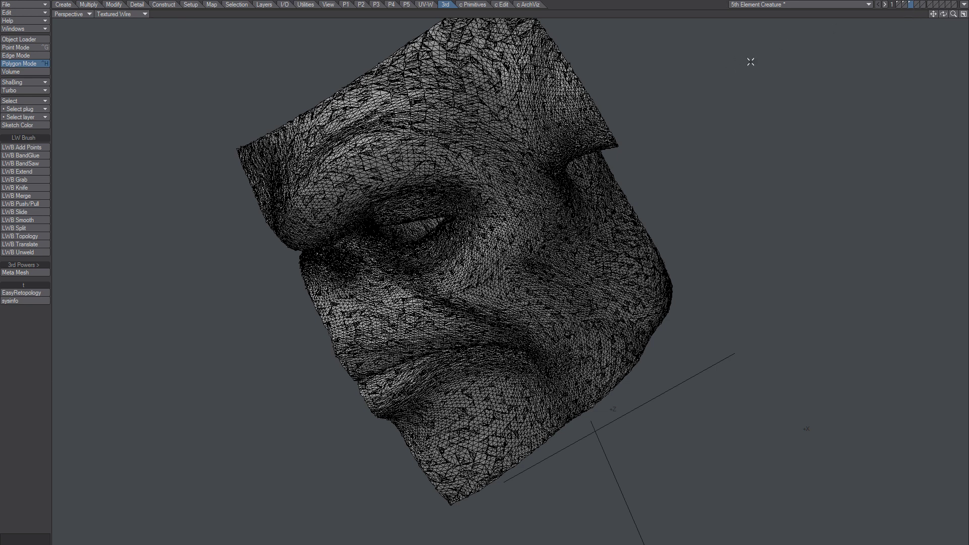
Try to sketch a grid of three brow curves and crossing strokes with LWB Topology over the dense face mesh in the background
{"action": "left_click", "coordinate": [917, 6]}
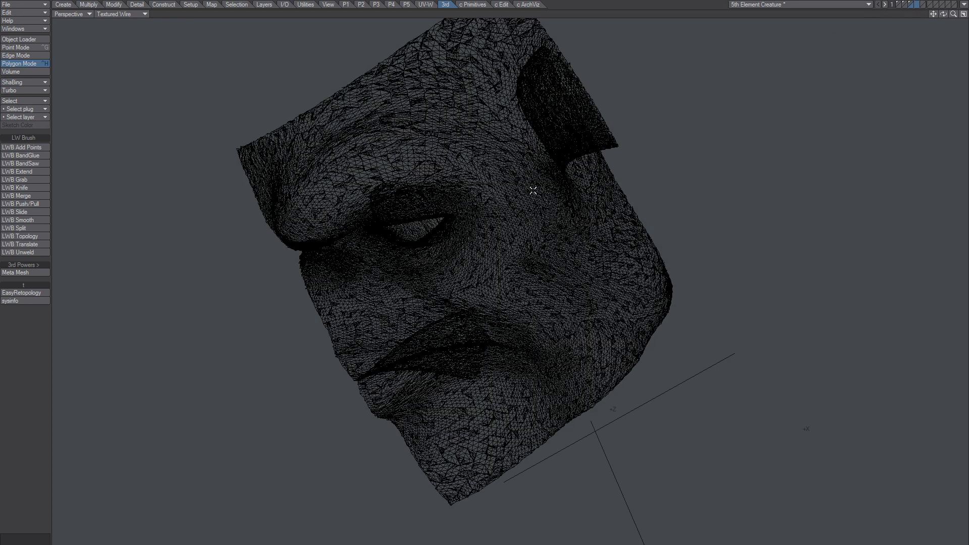
{"action": "left_click_drag", "start_coordinate": [530, 190], "coordinate": [456, 287], "text": "alt"}
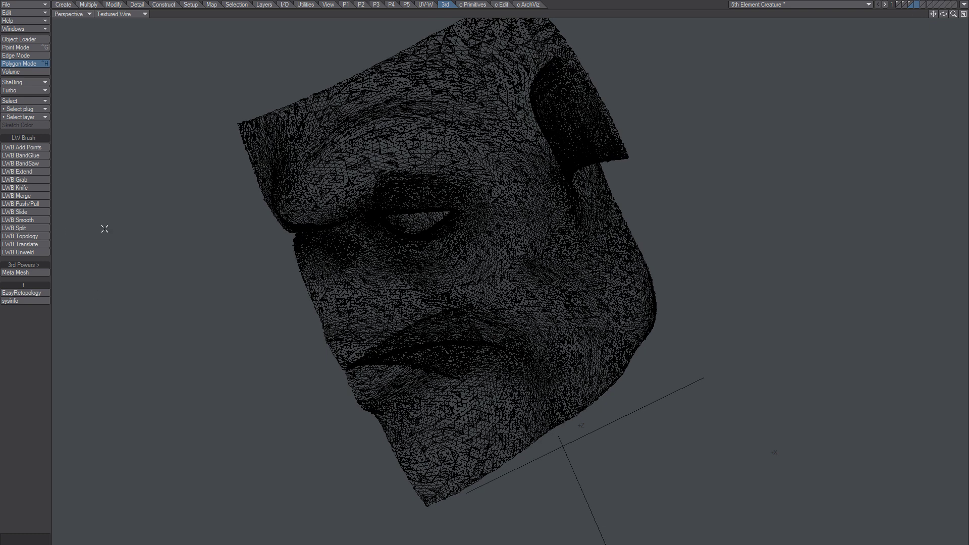
{"action": "left_click_drag", "start_coordinate": [457, 132], "coordinate": [521, 150]}
{"action": "left_click_drag", "start_coordinate": [330, 169], "coordinate": [515, 172]}
{"action": "mouse_move", "coordinate": [329, 191]}
{"action": "left_mouse_down"}
{"action": "mouse_move", "coordinate": [446, 176]}
{"action": "mouse_move", "coordinate": [515, 191]}
{"action": "left_mouse_up"}
{"action": "left_click_drag", "start_coordinate": [336, 120], "coordinate": [377, 217]}
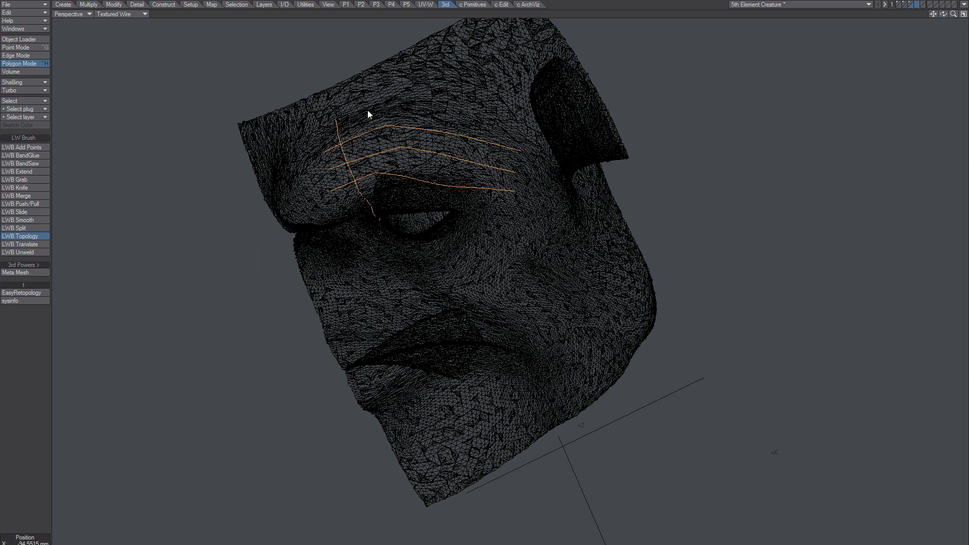
{"action": "left_click_drag", "start_coordinate": [369, 107], "coordinate": [383, 208]}
{"action": "mouse_move", "coordinate": [404, 104]}
{"action": "left_mouse_down"}
{"action": "mouse_move", "coordinate": [406, 215]}
{"action": "mouse_move", "coordinate": [430, 220]}
{"action": "left_mouse_up"}
{"action": "left_click_drag", "start_coordinate": [460, 120], "coordinate": [454, 227]}
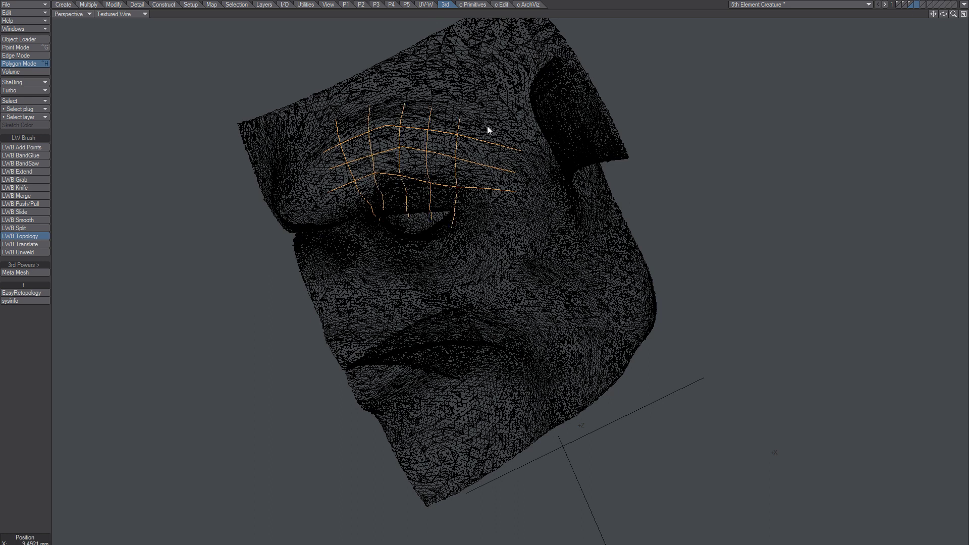
{"action": "mouse_move", "coordinate": [495, 115]}
{"action": "left_mouse_down"}
{"action": "mouse_move", "coordinate": [479, 221]}
{"action": "mouse_move", "coordinate": [421, 244]}
{"action": "mouse_move", "coordinate": [506, 228]}
{"action": "mouse_move", "coordinate": [482, 245]}
{"action": "left_mouse_up"}
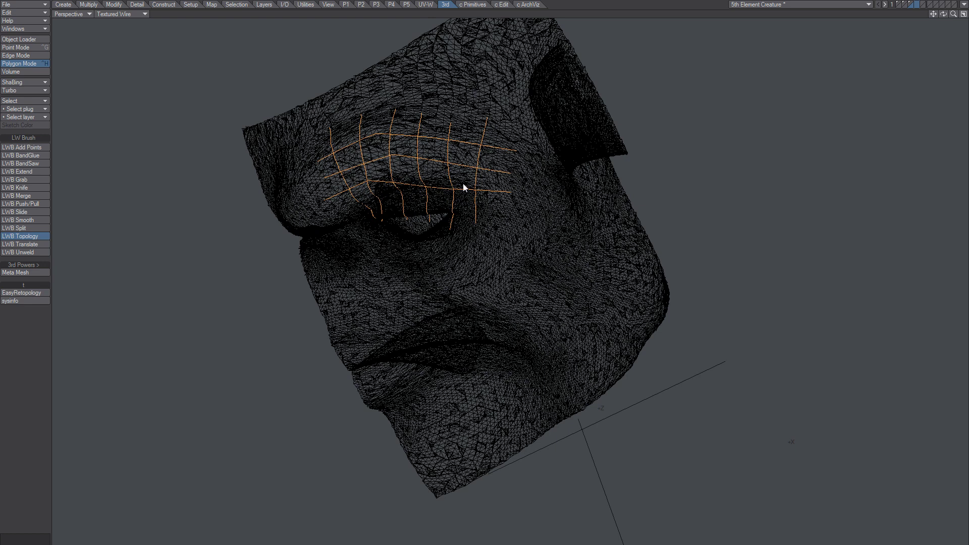
{"action": "key", "text": "space"}
{"action": "left_click_drag", "start_coordinate": [552, 159], "coordinate": [456, 179], "text": "alt"}
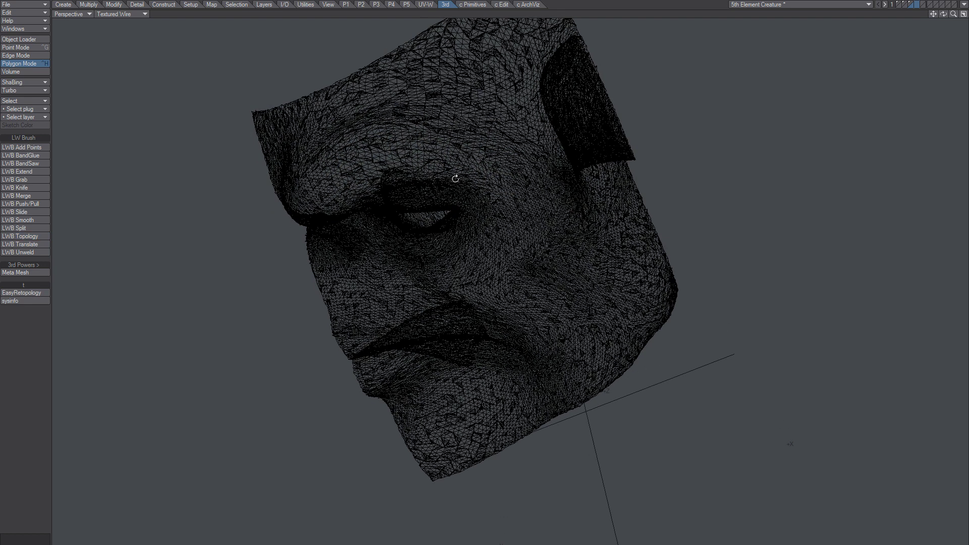
Reduce the dense face mesh with Reduce Polys + using a goal of 0.05
{"action": "left_click", "coordinate": [911, 4]}
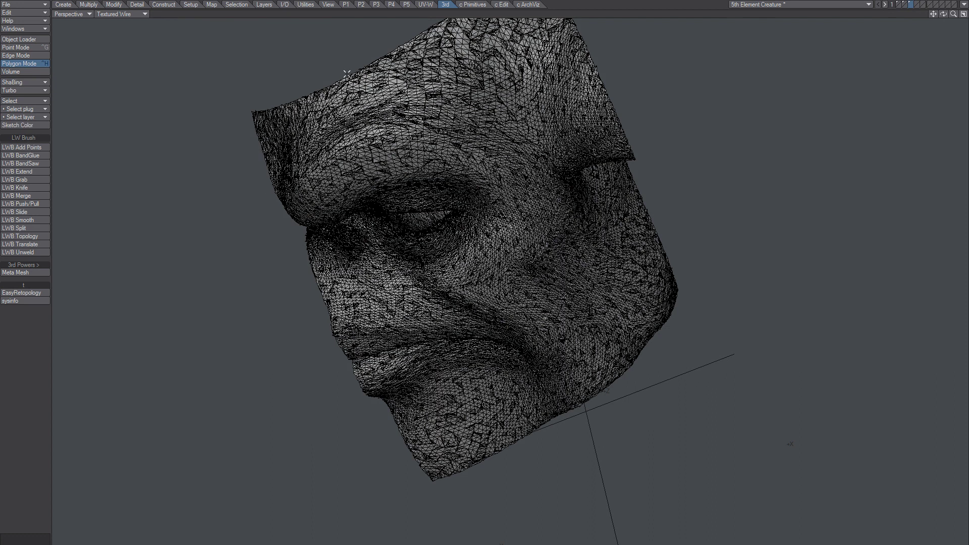
{"action": "left_click", "coordinate": [164, 4]}
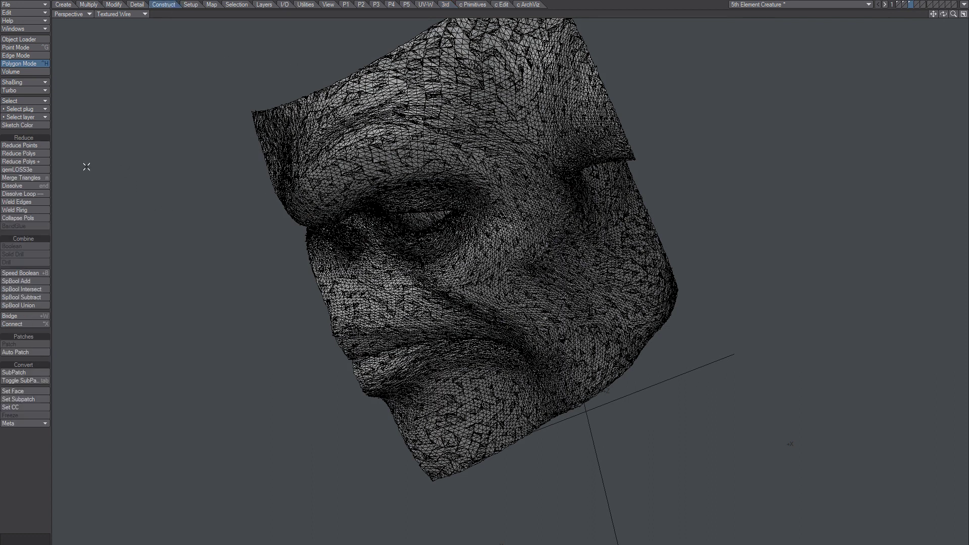
{"action": "left_click", "coordinate": [36, 163]}
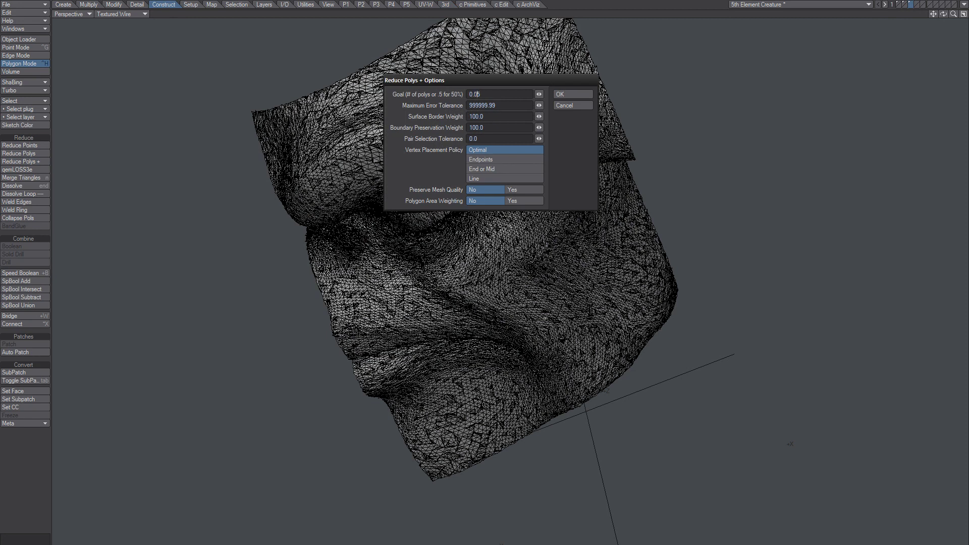
{"action": "key", "text": "Return"}
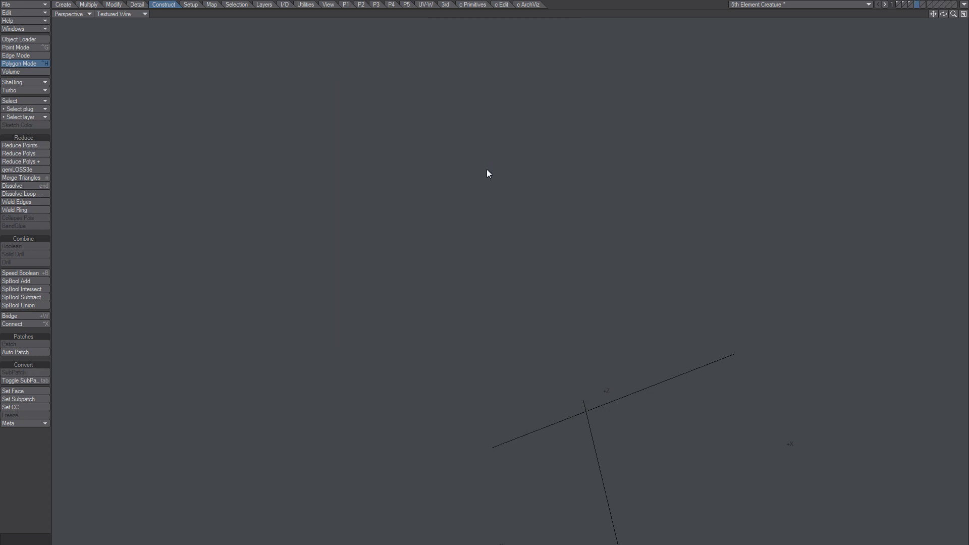
Show the reduced face mesh as the background of an empty foreground layer
{"action": "left_click", "coordinate": [921, 6]}
{"action": "left_click", "coordinate": [915, 7]}
{"action": "left_click_drag", "start_coordinate": [415, 176], "coordinate": [546, 220], "text": "alt"}
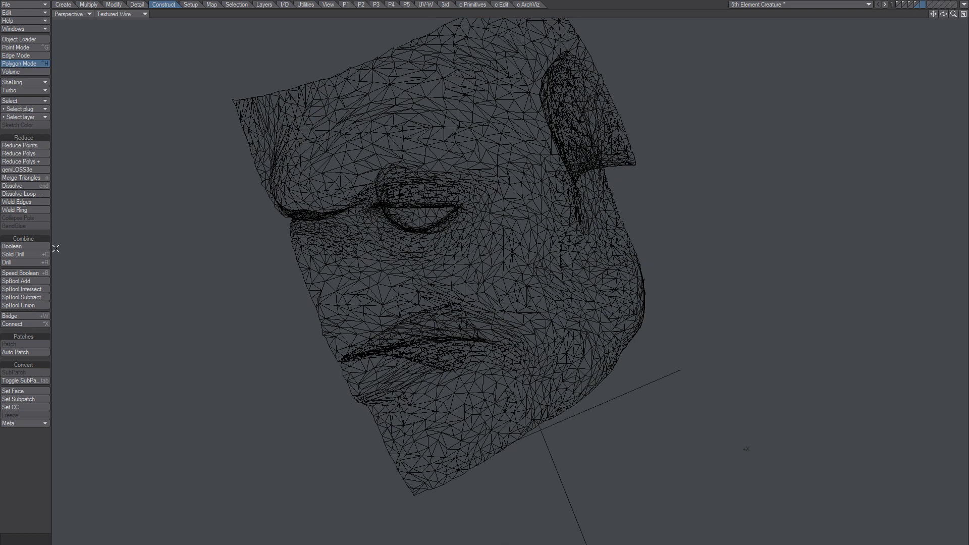
Draw three arcs along the brow and crossing strokes with LWB Topology to generate a two-row quad strip above the eye
{"action": "left_click", "coordinate": [447, 4]}
{"action": "mouse_move", "coordinate": [453, 211]}
{"action": "left_mouse_down", "text": "alt"}
{"action": "mouse_move", "coordinate": [457, 193]}
{"action": "mouse_move", "coordinate": [439, 202]}
{"action": "left_mouse_up", "text": "alt"}
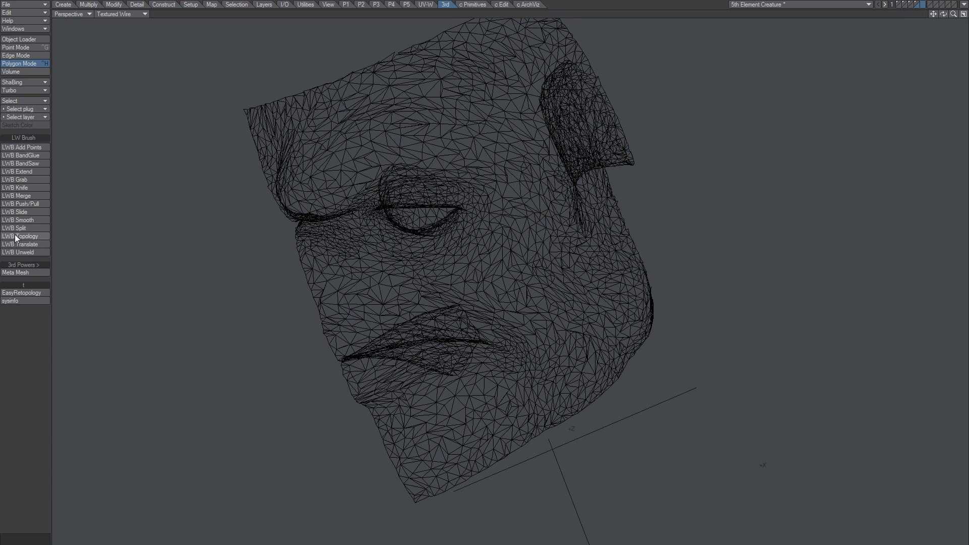
{"action": "left_click", "coordinate": [21, 236]}
{"action": "mouse_move", "coordinate": [337, 147]}
{"action": "left_mouse_down"}
{"action": "mouse_move", "coordinate": [398, 124]}
{"action": "mouse_move", "coordinate": [500, 143]}
{"action": "left_mouse_up"}
{"action": "left_click_drag", "start_coordinate": [425, 146], "coordinate": [505, 162]}
{"action": "left_click_drag", "start_coordinate": [349, 183], "coordinate": [500, 175]}
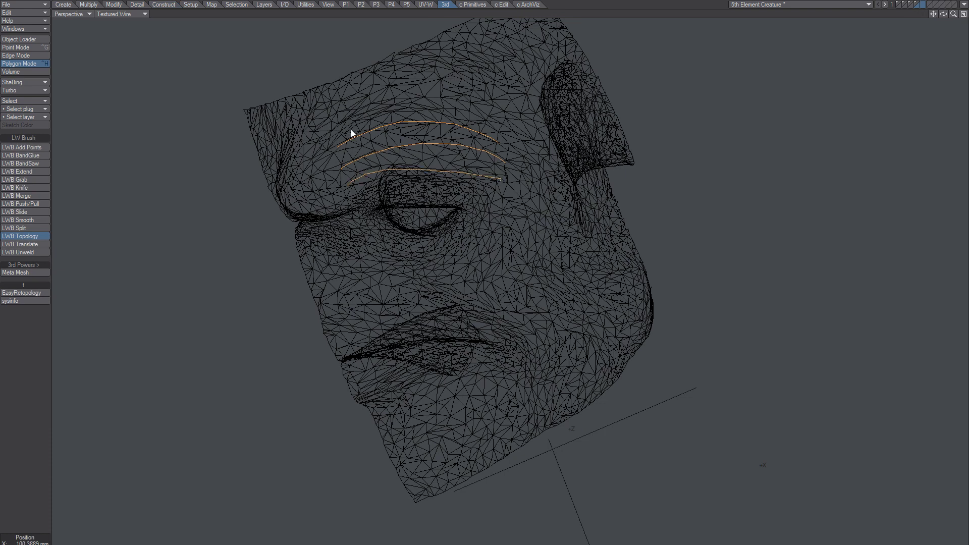
{"action": "left_click_drag", "start_coordinate": [352, 128], "coordinate": [389, 222]}
{"action": "left_click_drag", "start_coordinate": [386, 110], "coordinate": [401, 202]}
{"action": "left_click_drag", "start_coordinate": [416, 102], "coordinate": [425, 201]}
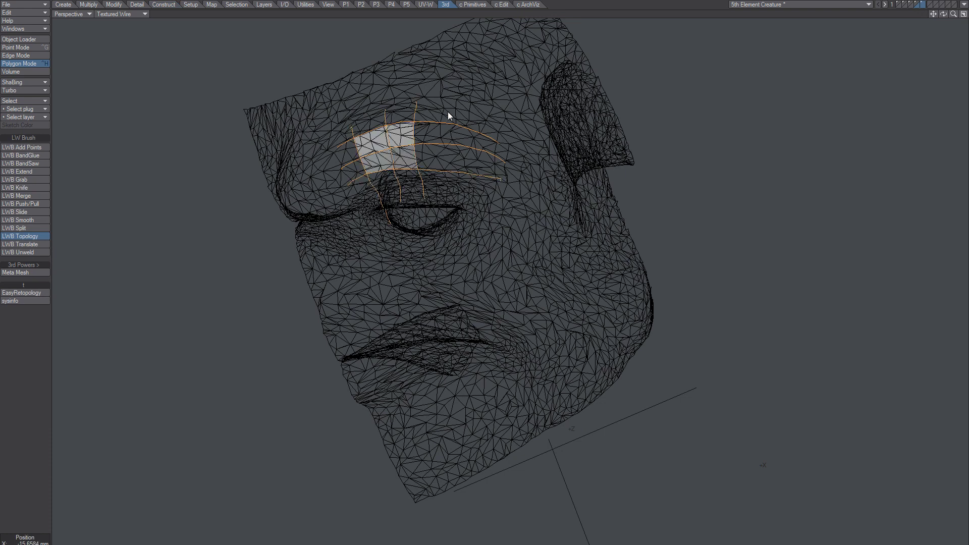
{"action": "mouse_move", "coordinate": [448, 110]}
{"action": "left_mouse_down"}
{"action": "mouse_move", "coordinate": [451, 212]}
{"action": "mouse_move", "coordinate": [472, 210]}
{"action": "mouse_move", "coordinate": [489, 151]}
{"action": "mouse_move", "coordinate": [433, 277]}
{"action": "mouse_move", "coordinate": [489, 194]}
{"action": "mouse_move", "coordinate": [488, 286]}
{"action": "mouse_move", "coordinate": [471, 208]}
{"action": "left_mouse_up"}
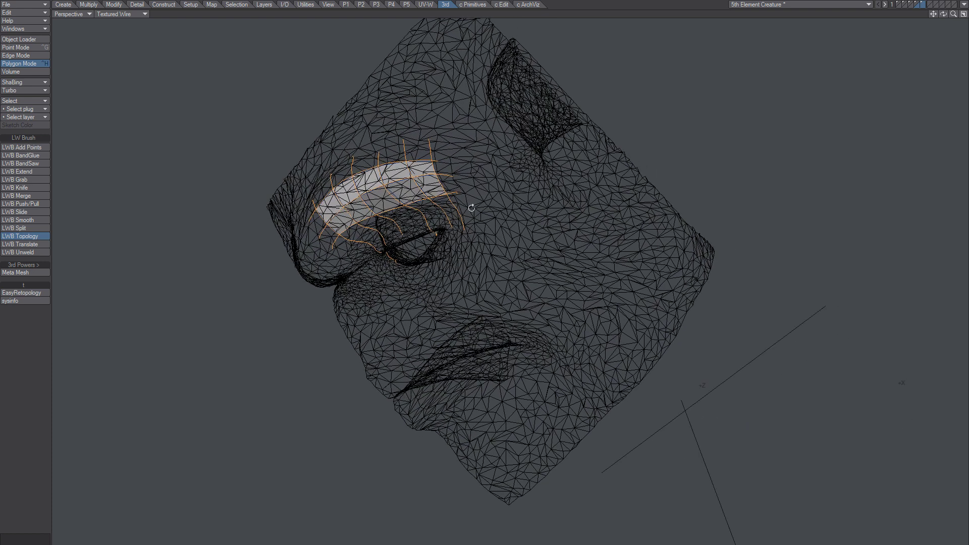
Sketch crossing strokes beside the outer eye corner to generate a second curved quad strip, and finish the LWB Topology sketch
{"action": "left_click_drag", "start_coordinate": [468, 151], "coordinate": [462, 228]}
{"action": "mouse_move", "coordinate": [463, 183]}
{"action": "left_mouse_down"}
{"action": "mouse_move", "coordinate": [494, 204]}
{"action": "mouse_move", "coordinate": [513, 244]}
{"action": "left_mouse_up"}
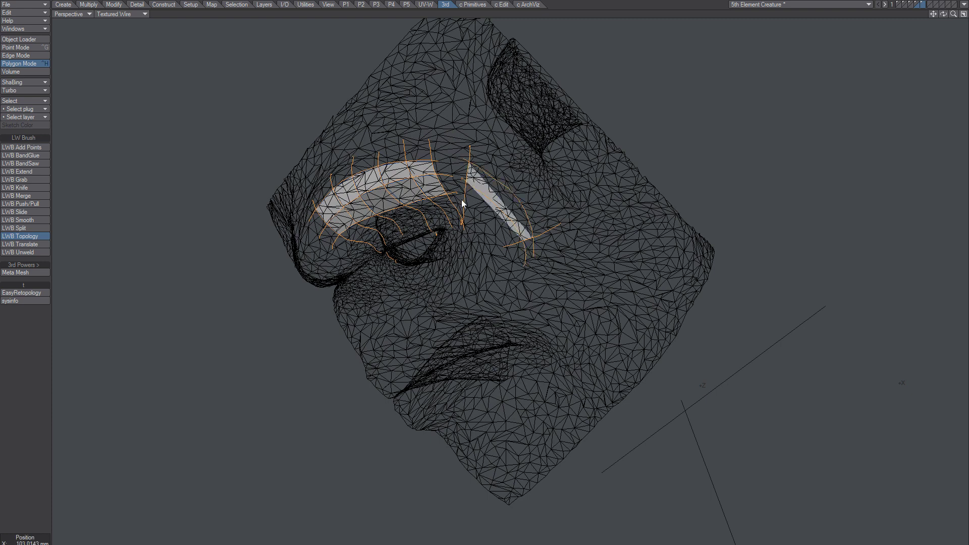
{"action": "left_click_drag", "start_coordinate": [507, 246], "coordinate": [506, 262]}
{"action": "left_click_drag", "start_coordinate": [482, 202], "coordinate": [470, 244]}
{"action": "left_click_drag", "start_coordinate": [526, 183], "coordinate": [471, 263]}
{"action": "left_click_drag", "start_coordinate": [549, 209], "coordinate": [473, 263]}
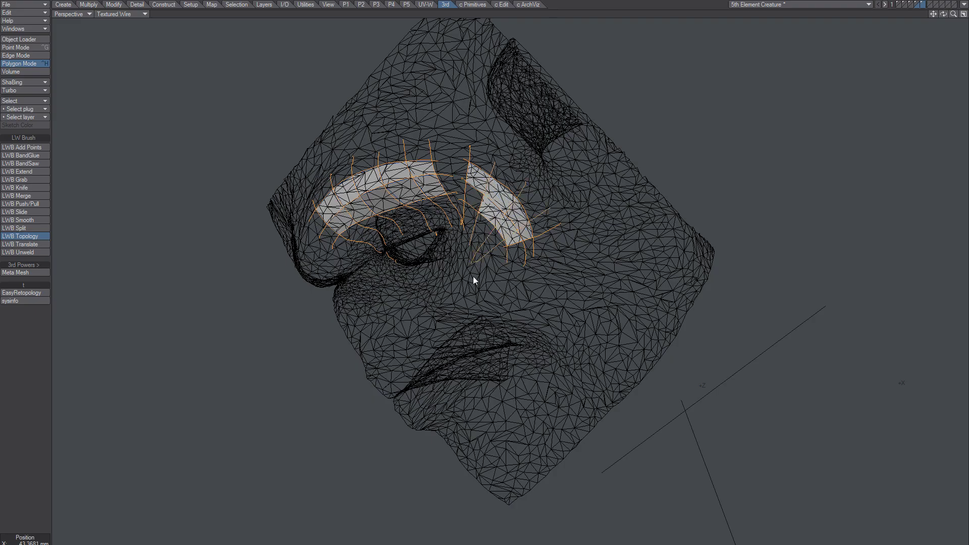
{"action": "key", "text": "space"}
Bridge the facing end edges of the brow strip and outer-eye strip in their upper row
{"action": "left_click_drag", "start_coordinate": [433, 232], "coordinate": [624, 203], "text": "alt"}
{"action": "scroll", "coordinate": [524, 230], "scroll_direction": "up", "scroll_amount": 5}
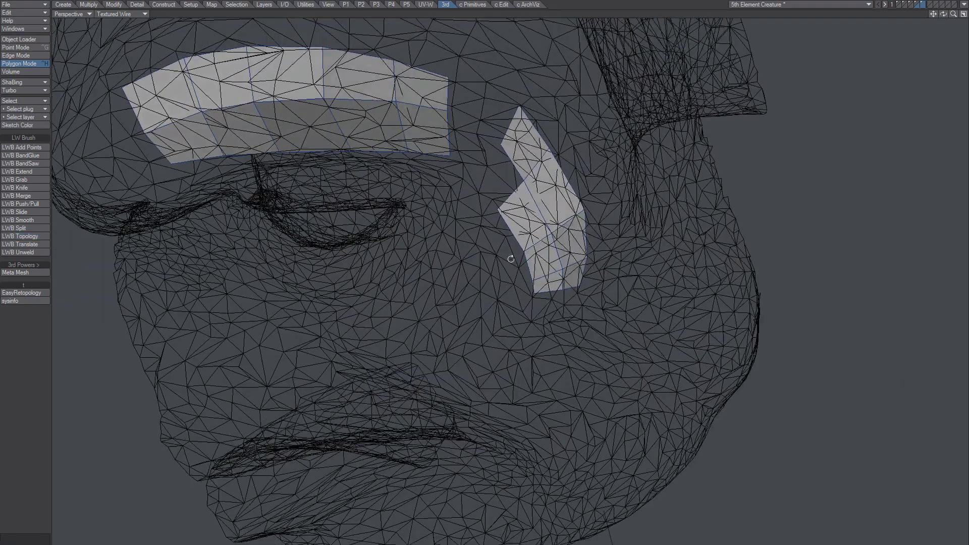
{"action": "mouse_move", "coordinate": [511, 259]}
{"action": "left_mouse_down", "text": "alt"}
{"action": "mouse_move", "coordinate": [519, 152]}
{"action": "mouse_move", "coordinate": [478, 240]}
{"action": "mouse_move", "coordinate": [476, 207]}
{"action": "left_mouse_up", "text": "alt"}
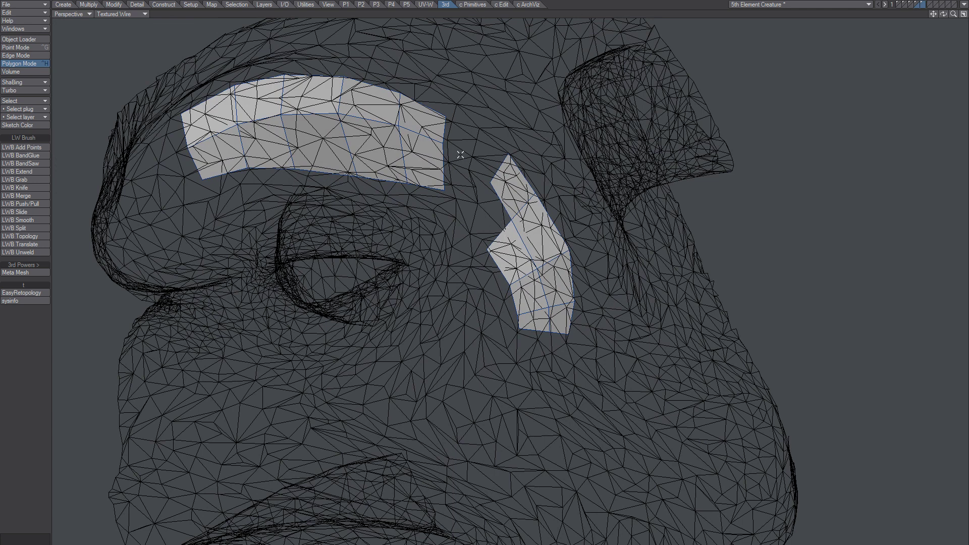
{"action": "key", "text": "space"}
{"action": "key", "text": "space"}
{"action": "left_click", "coordinate": [441, 129]}
{"action": "left_click", "coordinate": [500, 174]}
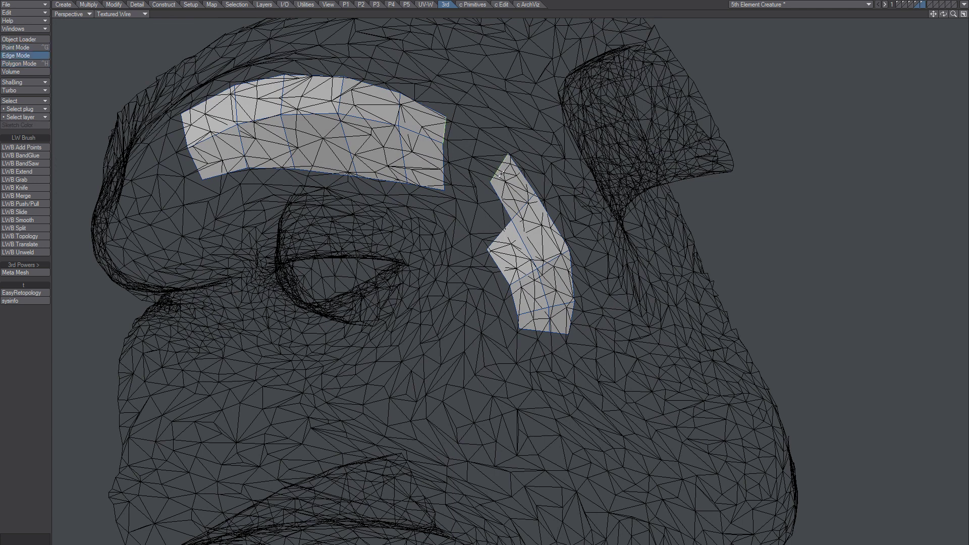
{"action": "key", "text": "l"}
{"action": "key", "text": "slash"}
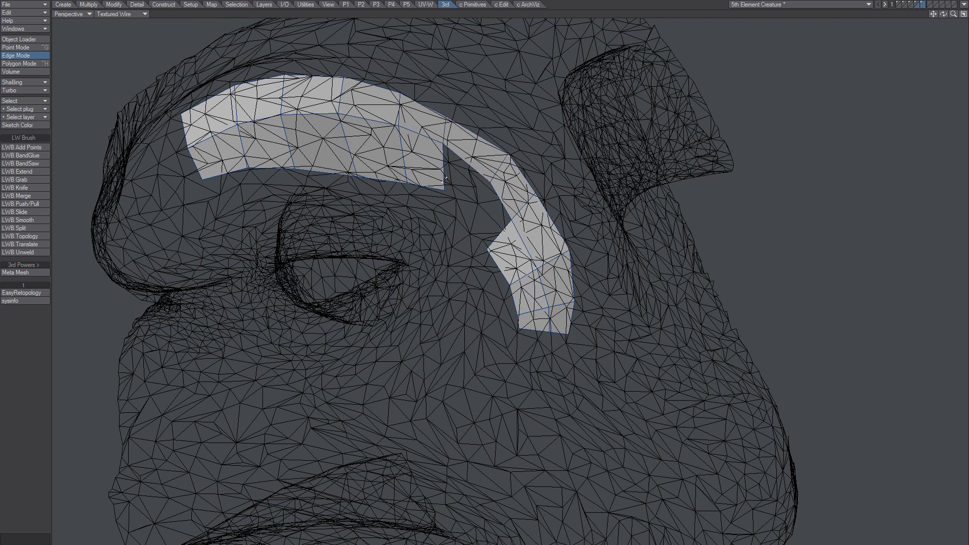
Bridge the lower-row edges between the two strips and close the gap between the bridged rows
{"action": "left_click", "coordinate": [501, 235]}
{"action": "left_click", "coordinate": [442, 166]}
{"action": "key", "text": "b"}
{"action": "key", "text": "space"}
{"action": "key", "text": "space"}
{"action": "key", "text": "space"}
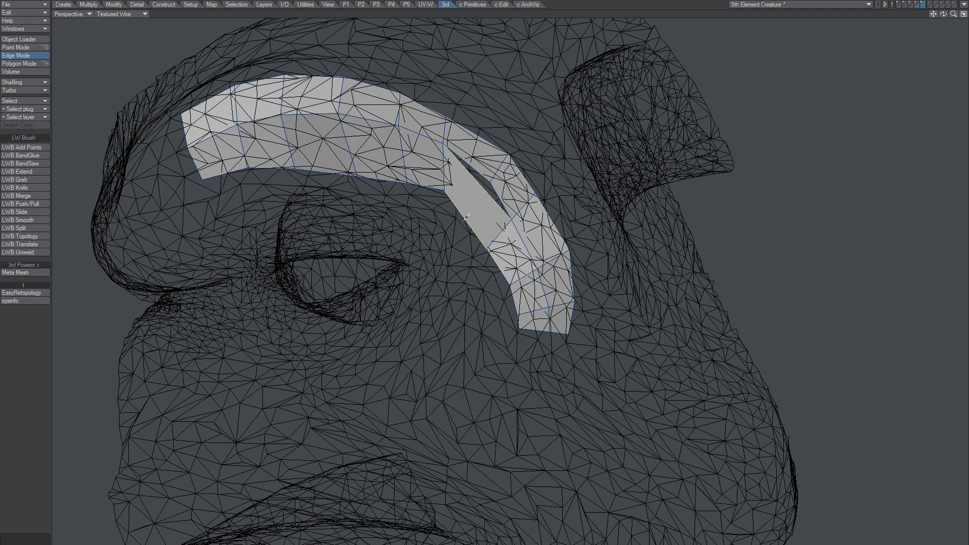
{"action": "key", "text": "space"}
{"action": "key", "text": "space"}
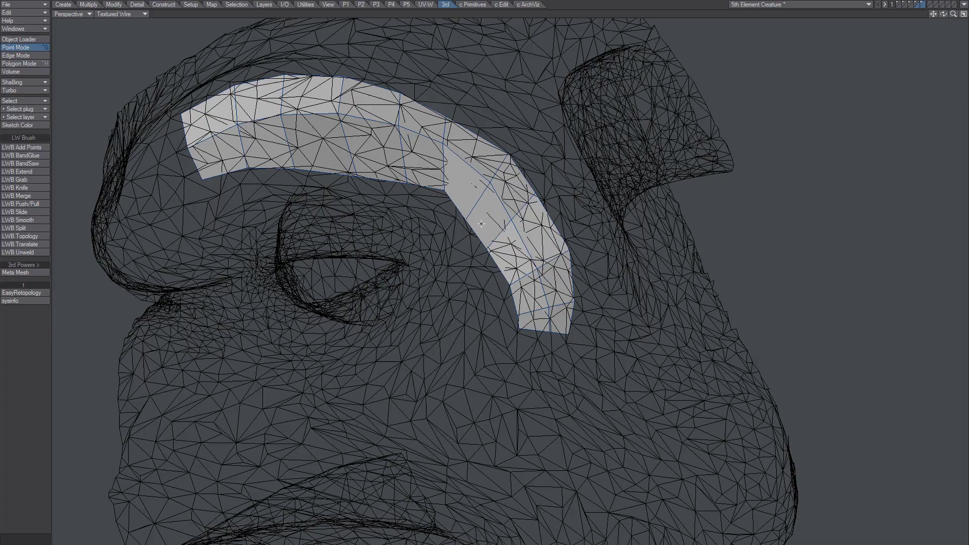
Move the points at the lower outer end of the strip to lengthen it and curve it under the eye
{"action": "left_click_drag", "start_coordinate": [494, 196], "coordinate": [463, 248], "text": "alt"}
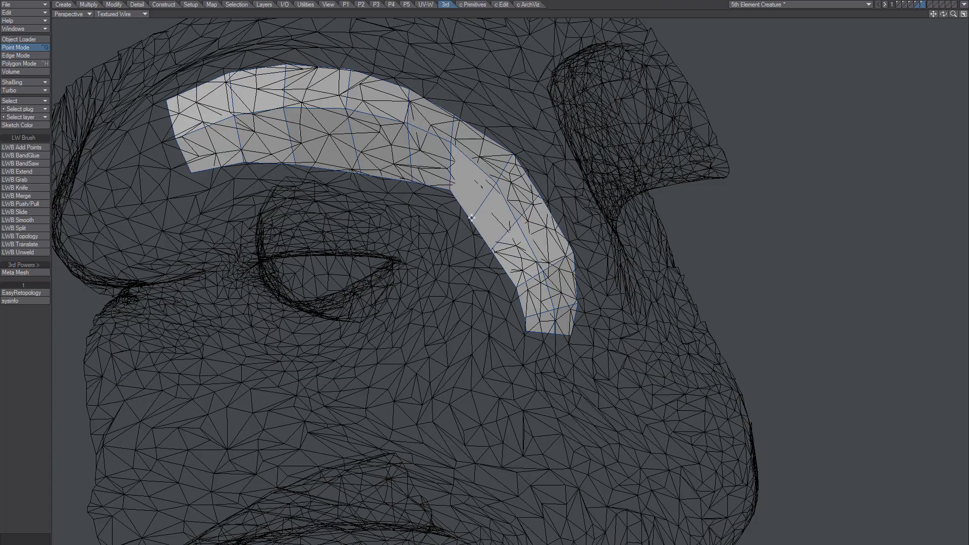
{"action": "left_click_drag", "start_coordinate": [472, 206], "coordinate": [396, 198], "text": "alt"}
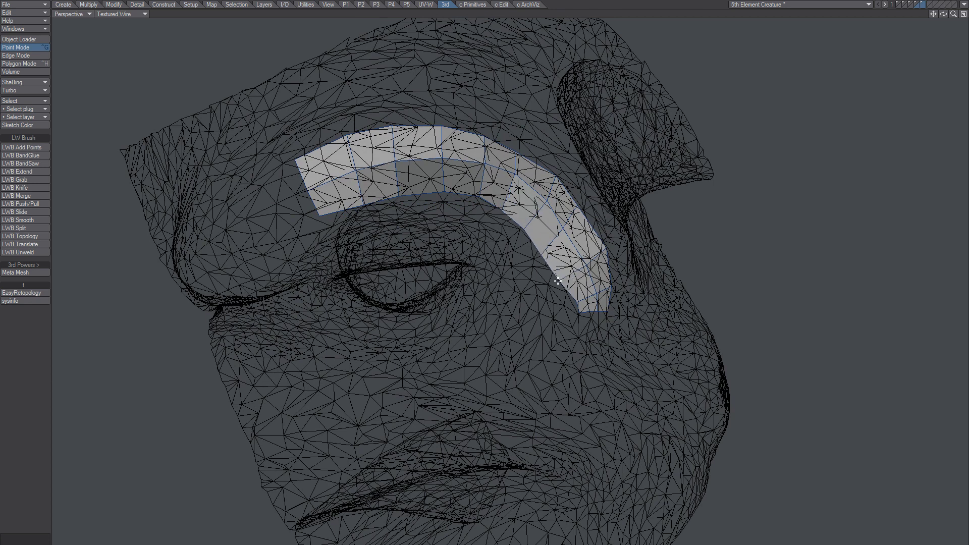
{"action": "left_click_drag", "start_coordinate": [579, 311], "coordinate": [557, 333]}
{"action": "left_click_drag", "start_coordinate": [578, 301], "coordinate": [561, 302]}
{"action": "left_click", "coordinate": [599, 322]}
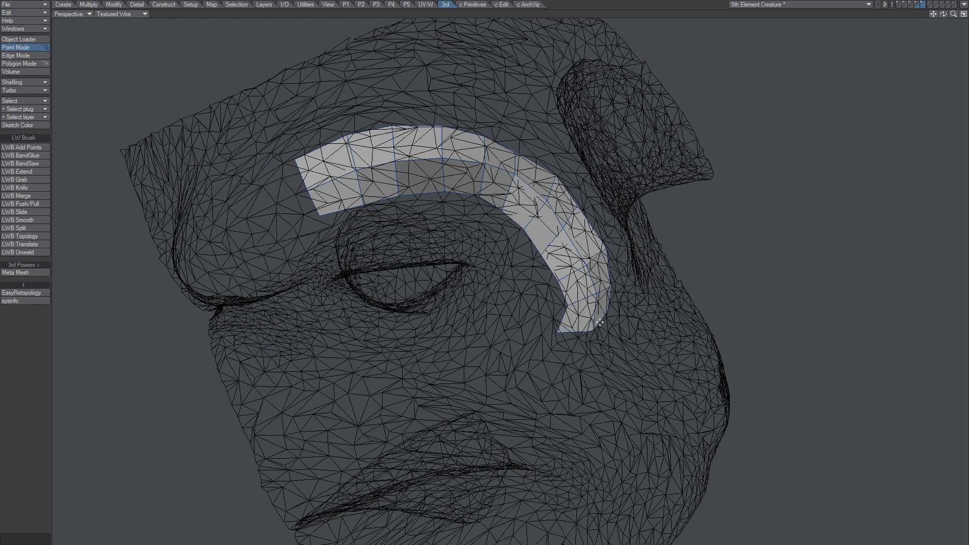
{"action": "left_click", "coordinate": [614, 328]}
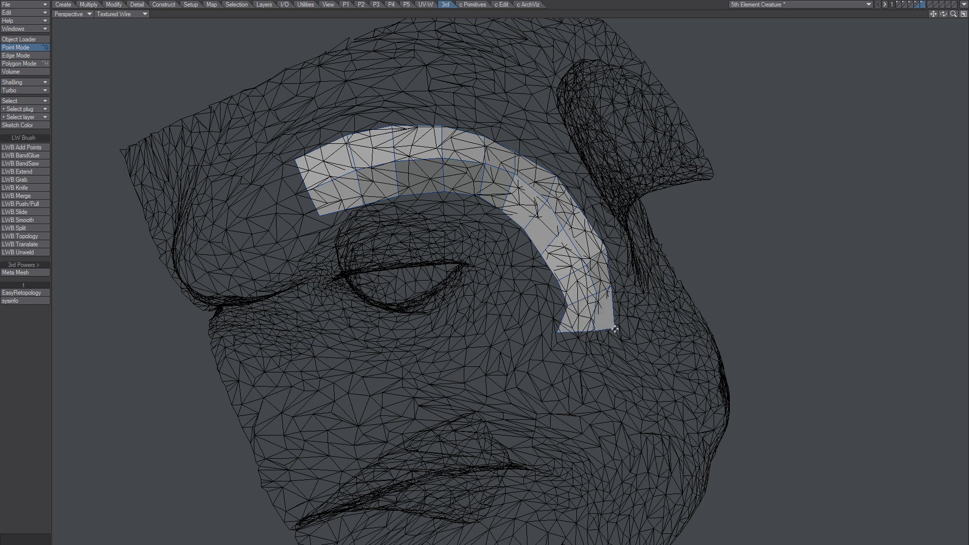
{"action": "left_click", "coordinate": [613, 292]}
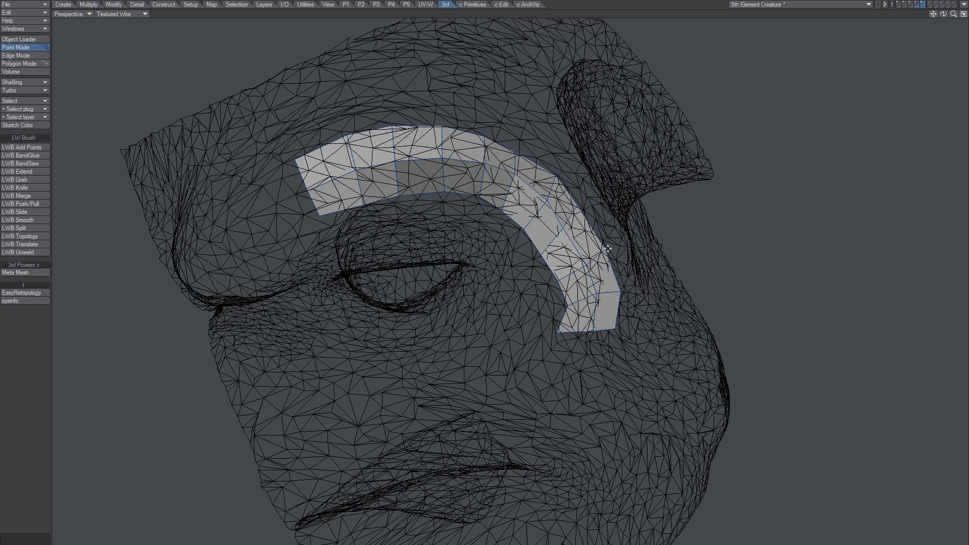
Reposition the points around the bridged outer brow bend to even out the quads
{"action": "left_click_drag", "start_coordinate": [577, 208], "coordinate": [572, 241]}
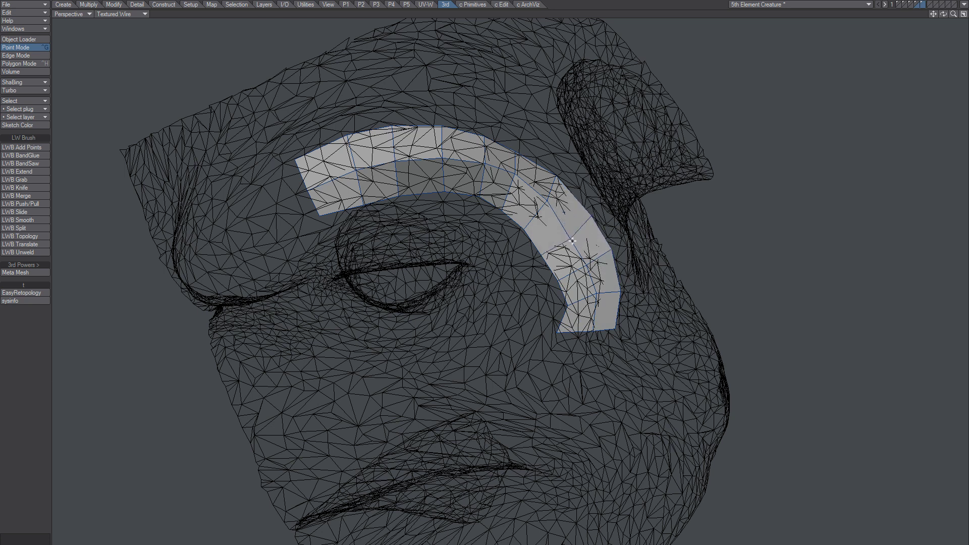
{"action": "left_click", "coordinate": [559, 179]}
{"action": "left_click_drag", "start_coordinate": [516, 153], "coordinate": [532, 146]}
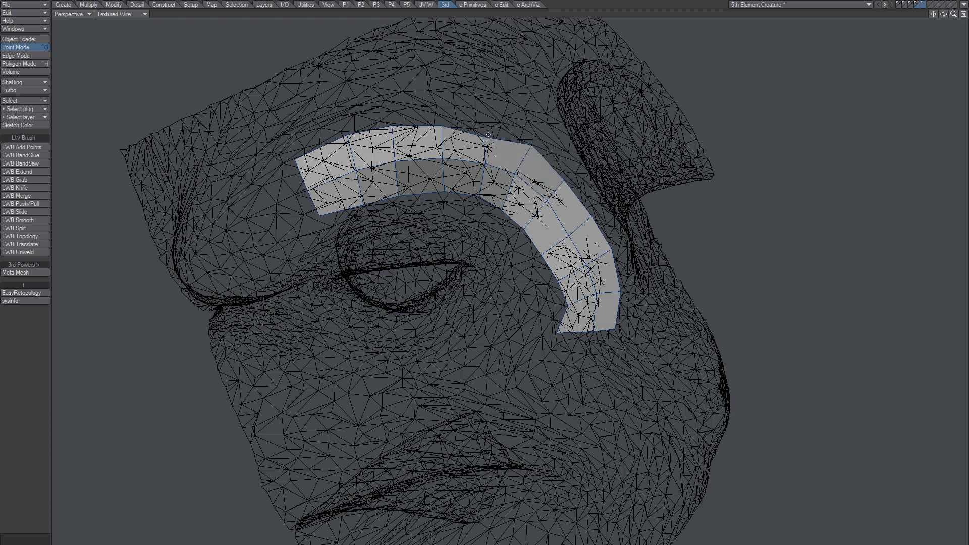
{"action": "left_click", "coordinate": [517, 177]}
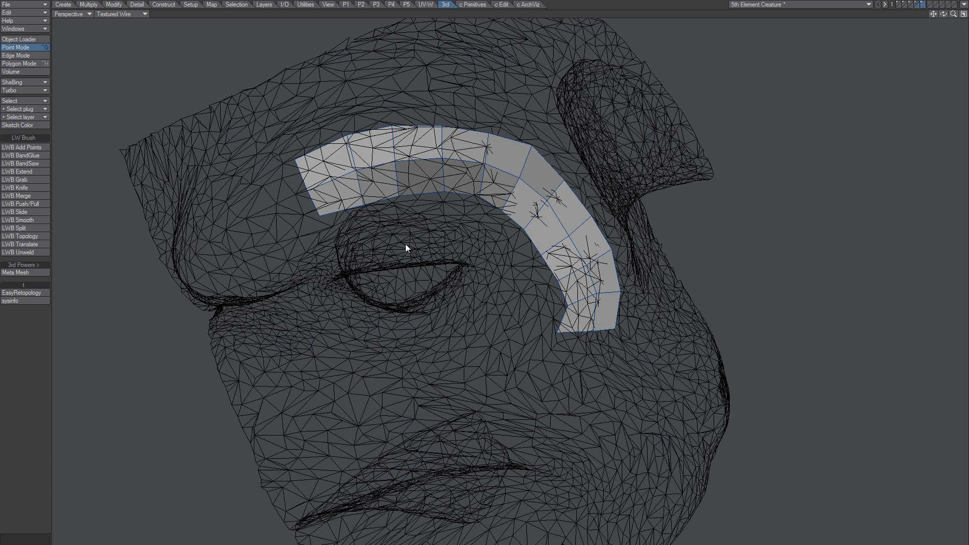
Fit the quad strip around the eye to the background mesh with HeatShrink at 100% amount in Z mode
{"action": "key", "text": "n"}
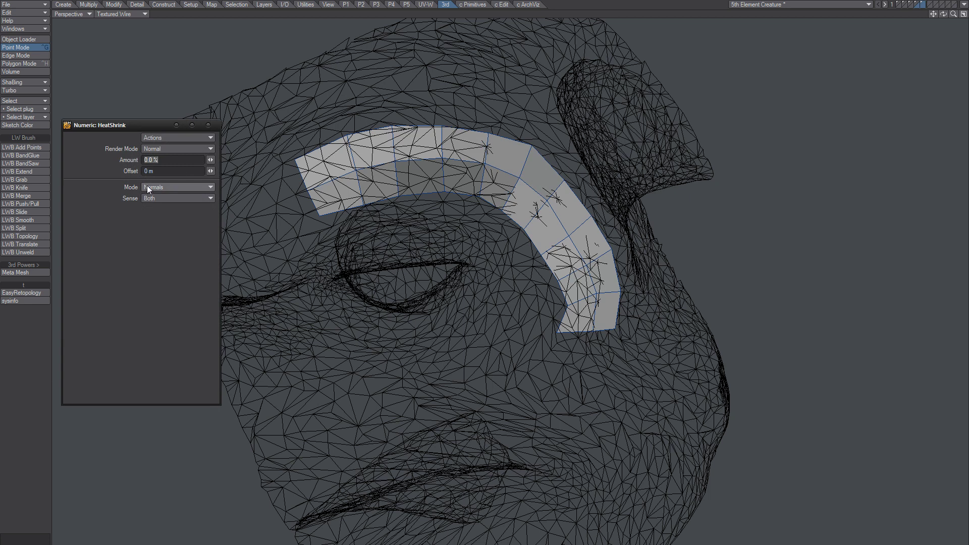
{"action": "left_click_drag", "start_coordinate": [108, 127], "coordinate": [125, 123]}
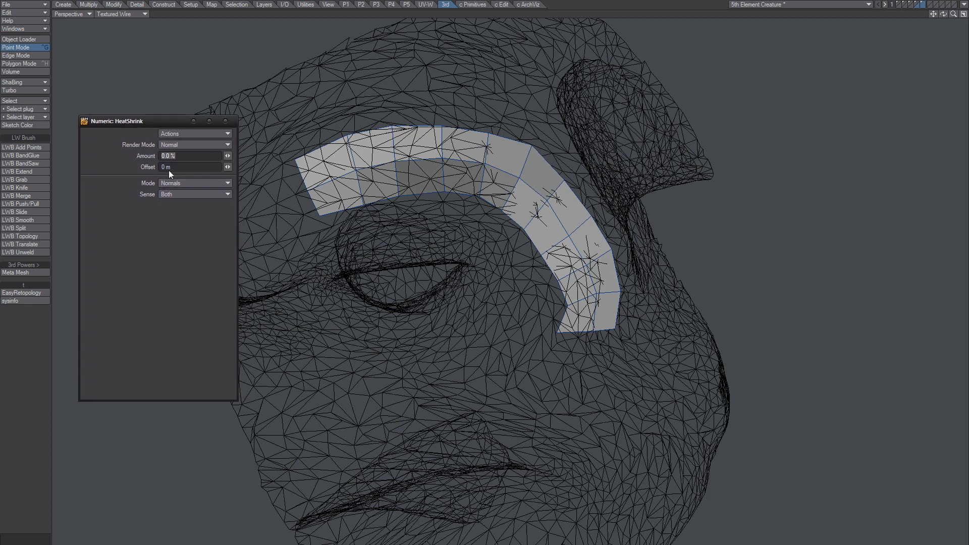
{"action": "left_click_drag", "start_coordinate": [227, 156], "coordinate": [837, 244]}
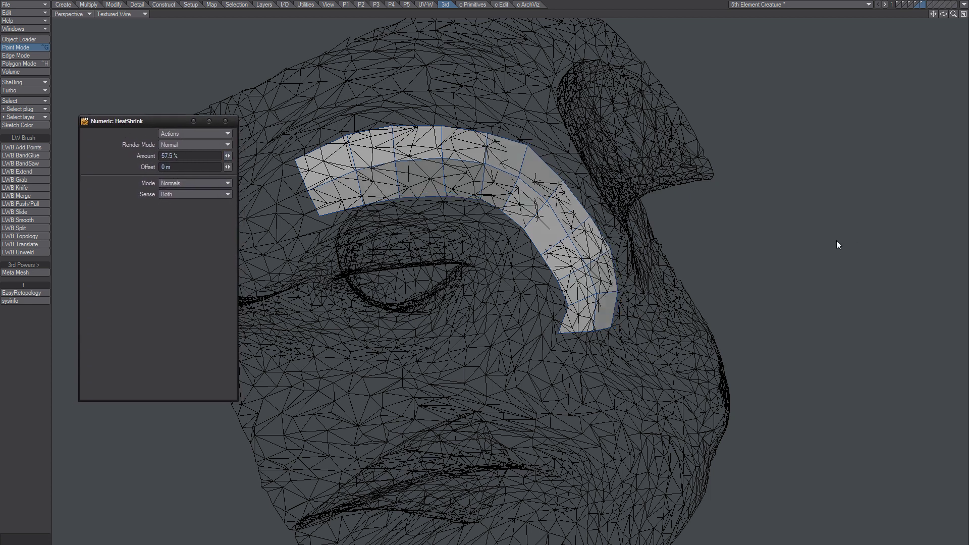
{"action": "left_click_drag", "start_coordinate": [228, 155], "coordinate": [837, 237]}
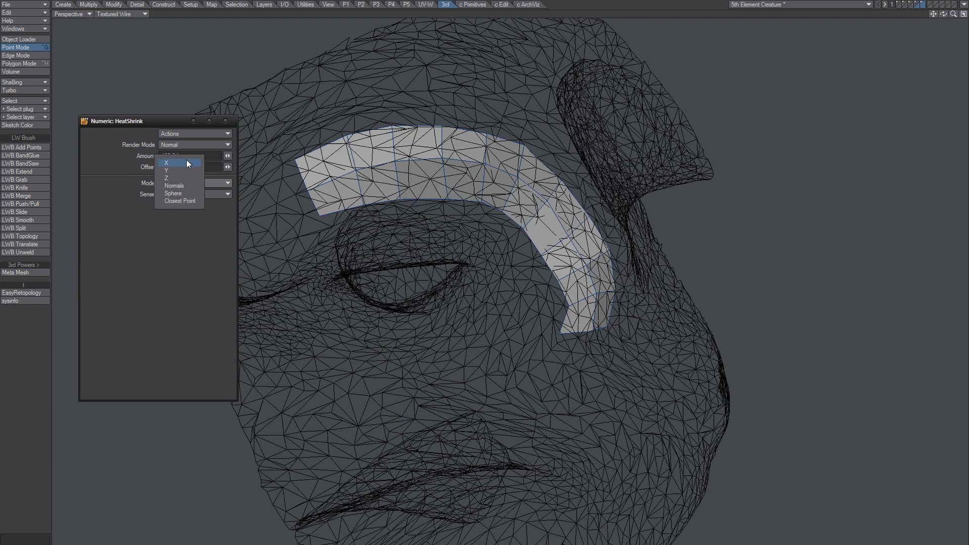
{"action": "left_click", "coordinate": [178, 178]}
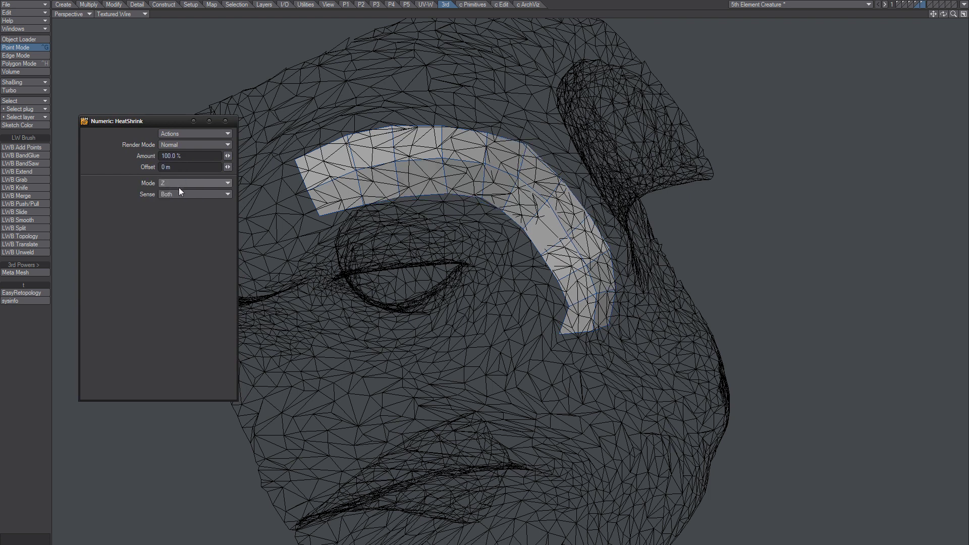
{"action": "left_click", "coordinate": [225, 121]}
{"action": "left_click_drag", "start_coordinate": [573, 313], "coordinate": [415, 288], "text": "alt"}
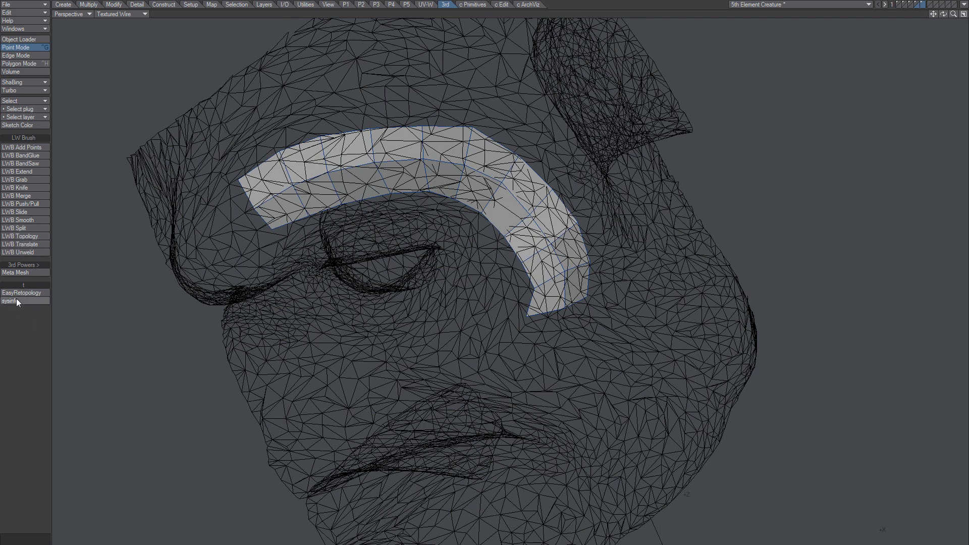
{"action": "left_click_drag", "start_coordinate": [457, 317], "coordinate": [493, 263], "text": "alt"}
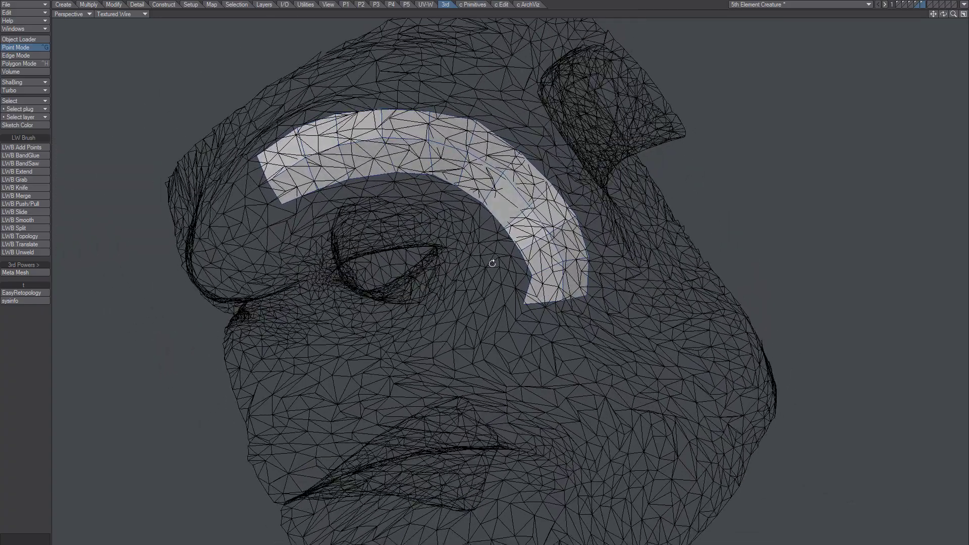
Make the original dense face mesh the active layer and reduce it with Reduce Polys + to a goal of 0.1
{"action": "left_click", "coordinate": [914, 5]}
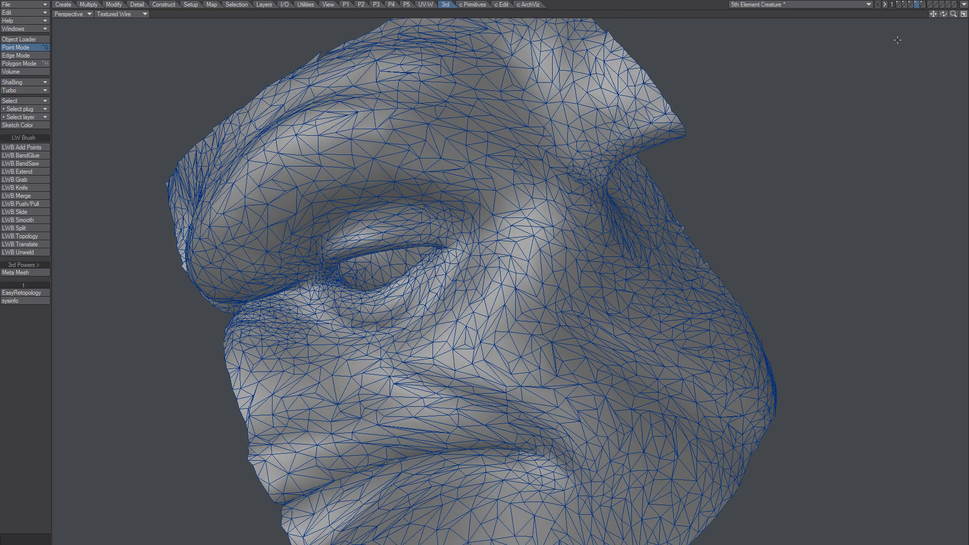
{"action": "left_click", "coordinate": [911, 5]}
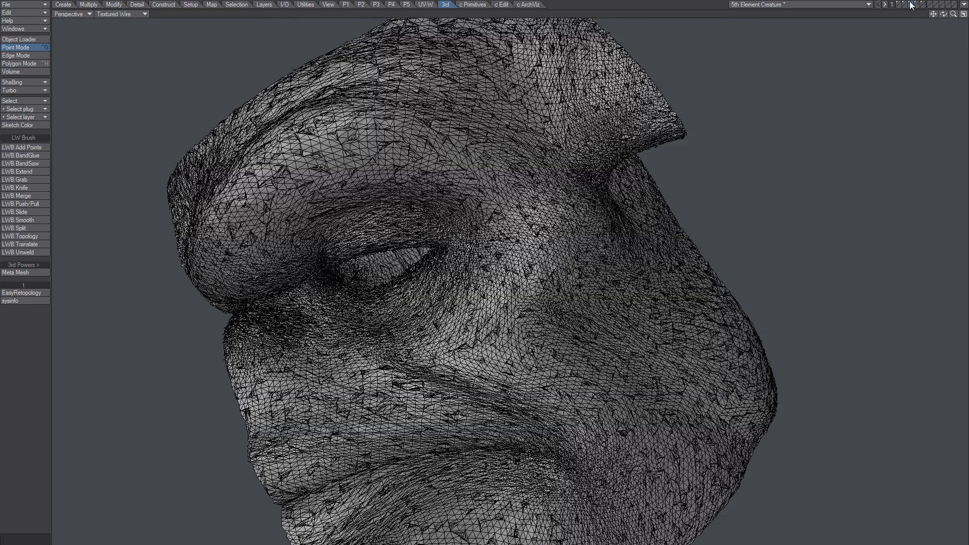
{"action": "left_click", "coordinate": [166, 5]}
{"action": "left_click", "coordinate": [32, 145]}
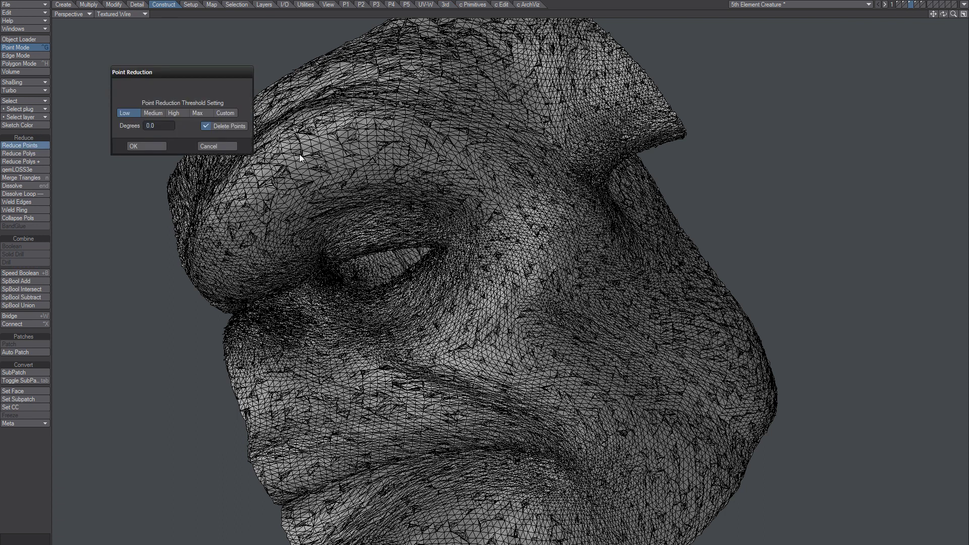
{"action": "left_click", "coordinate": [222, 149]}
{"action": "left_click", "coordinate": [39, 160]}
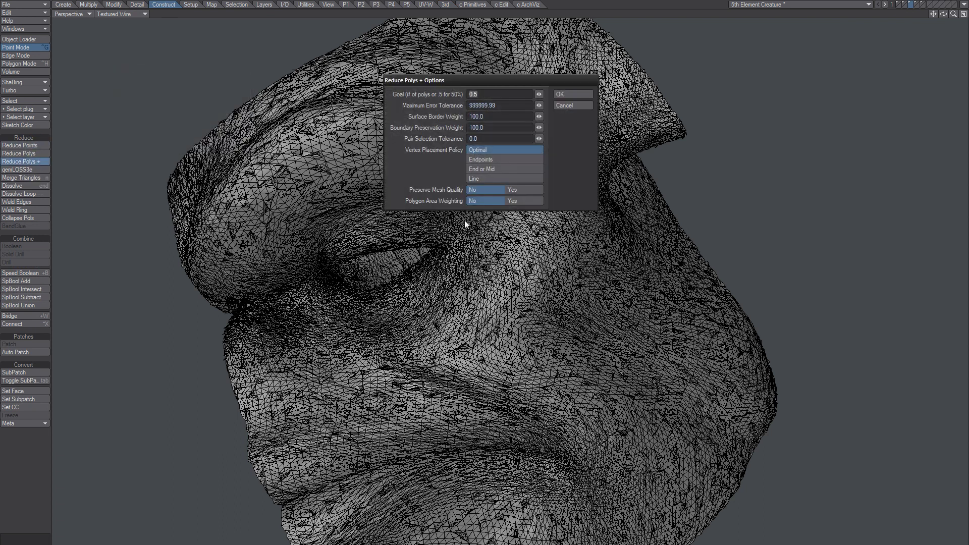
{"action": "type", "text": "0.1"}
{"action": "key", "text": "Return"}
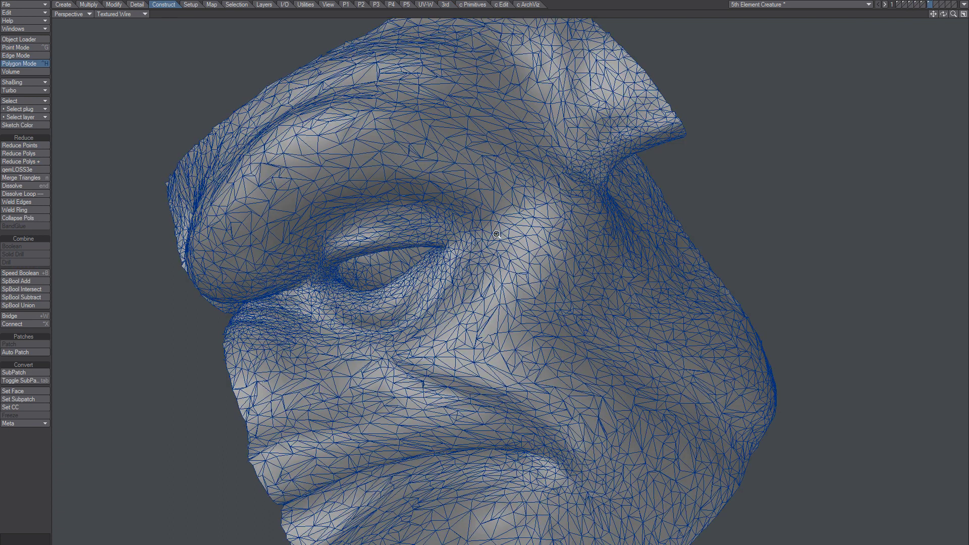
Compare the two reduced face meshes and activate an empty layer with the newly reduced mesh in the background
{"action": "left_click_drag", "start_coordinate": [496, 234], "coordinate": [576, 188], "text": "alt"}
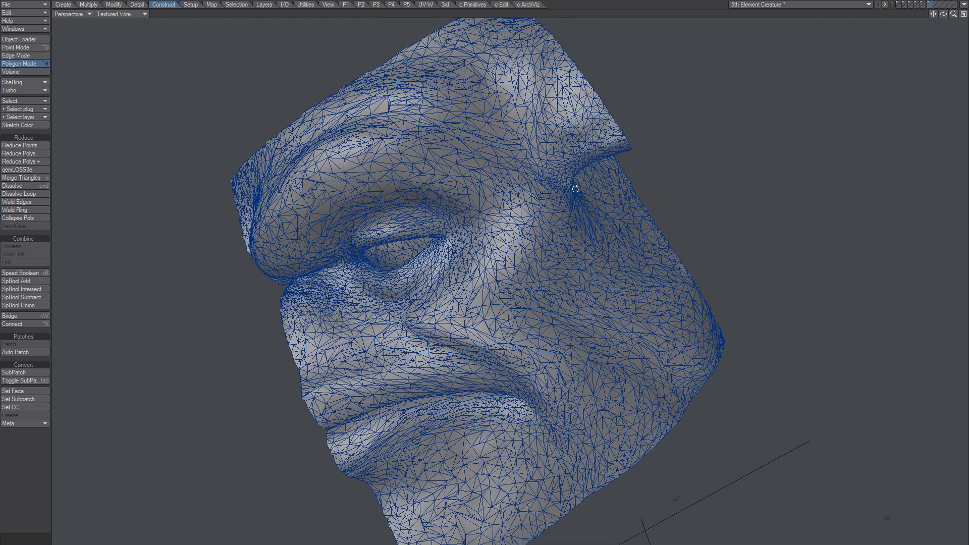
{"action": "left_click", "coordinate": [918, 5]}
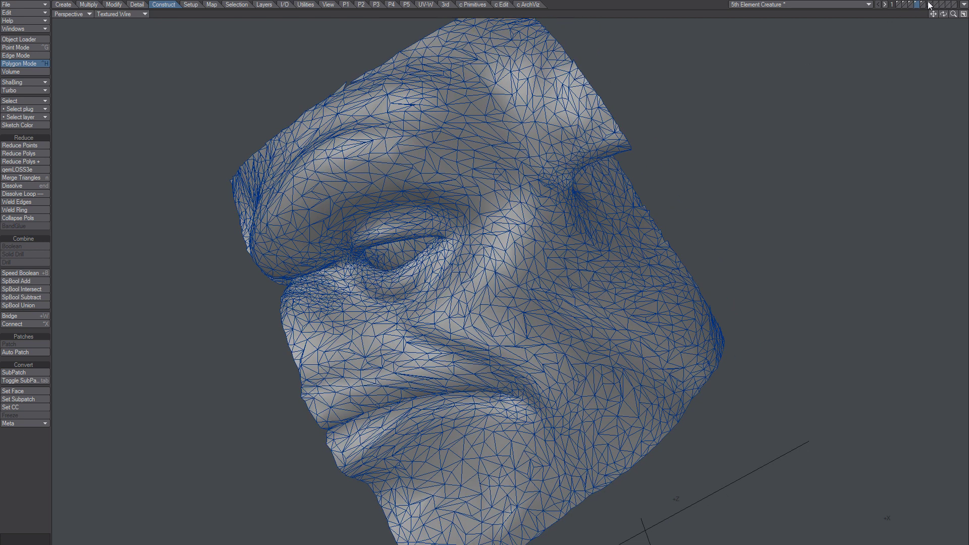
{"action": "left_click", "coordinate": [929, 5]}
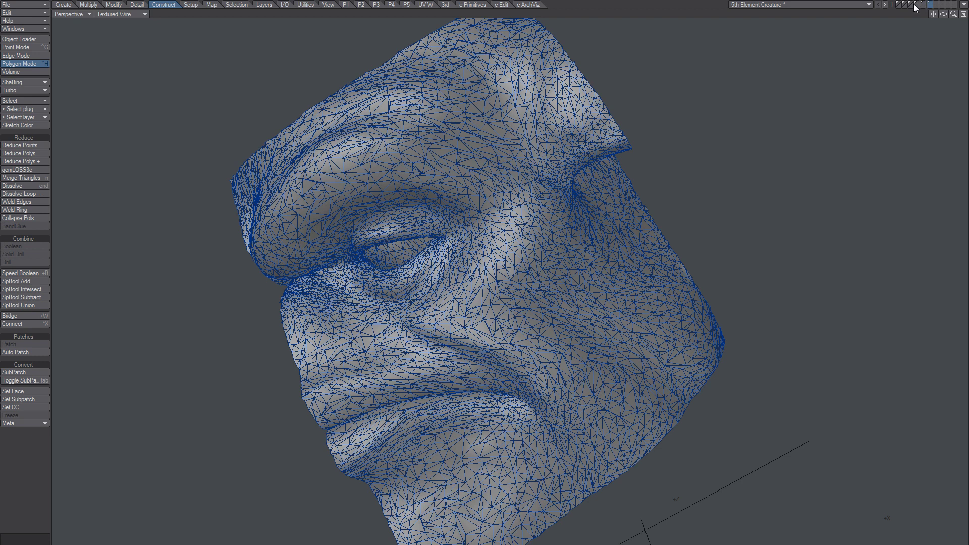
{"action": "left_click", "coordinate": [918, 4]}
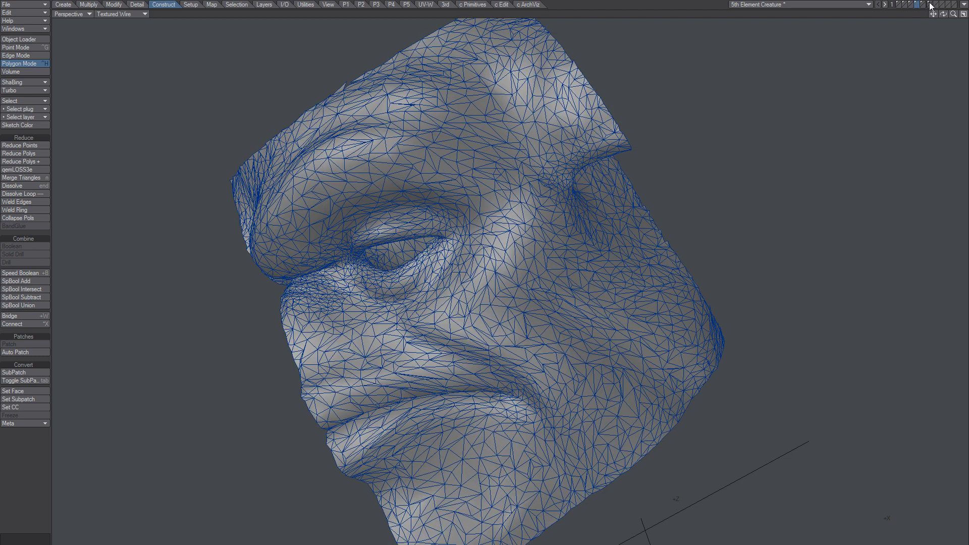
{"action": "left_click", "coordinate": [931, 5]}
{"action": "left_click", "coordinate": [933, 8]}
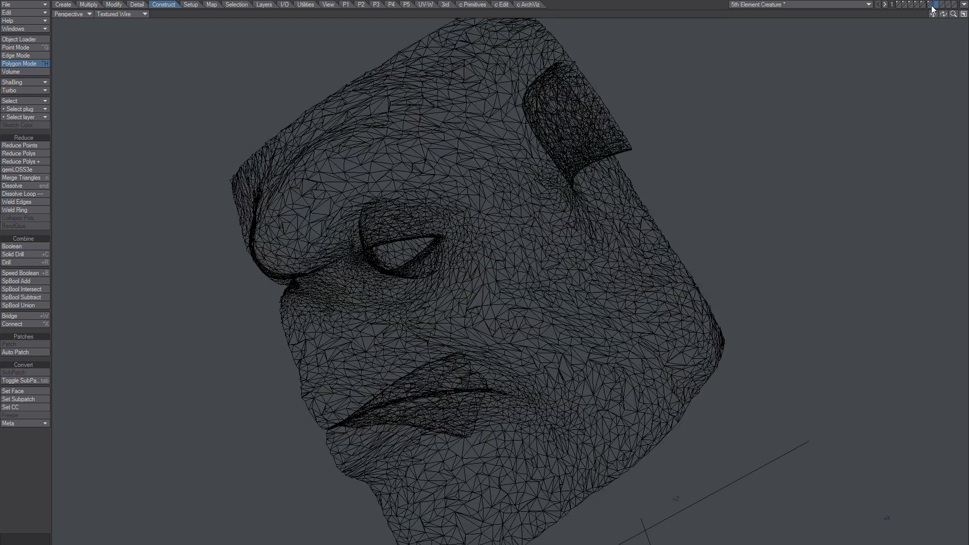
{"action": "left_click_drag", "start_coordinate": [505, 213], "coordinate": [473, 280], "text": "alt"}
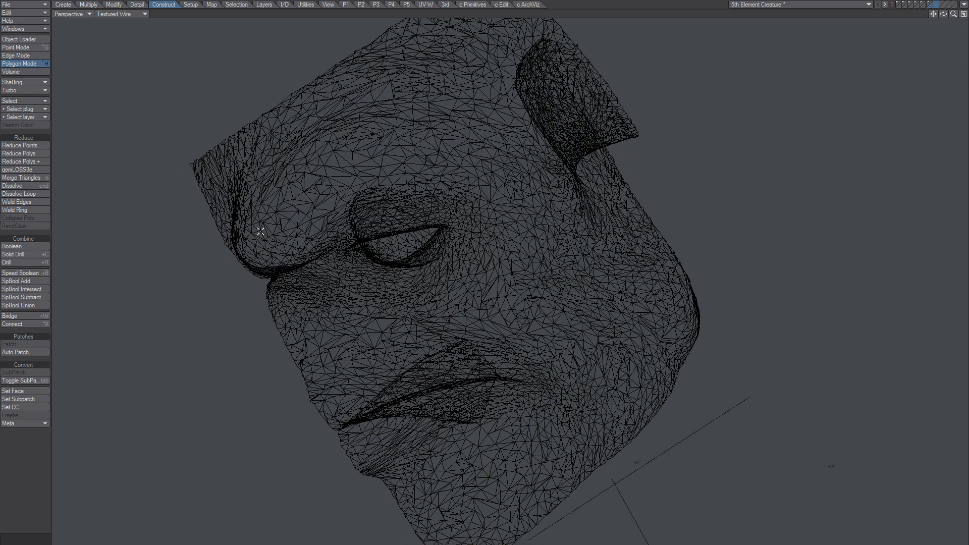
Draw three roughly parallel LWB Topology strokes along the brow above the eye
{"action": "left_click", "coordinate": [447, 5]}
{"action": "left_click", "coordinate": [20, 236]}
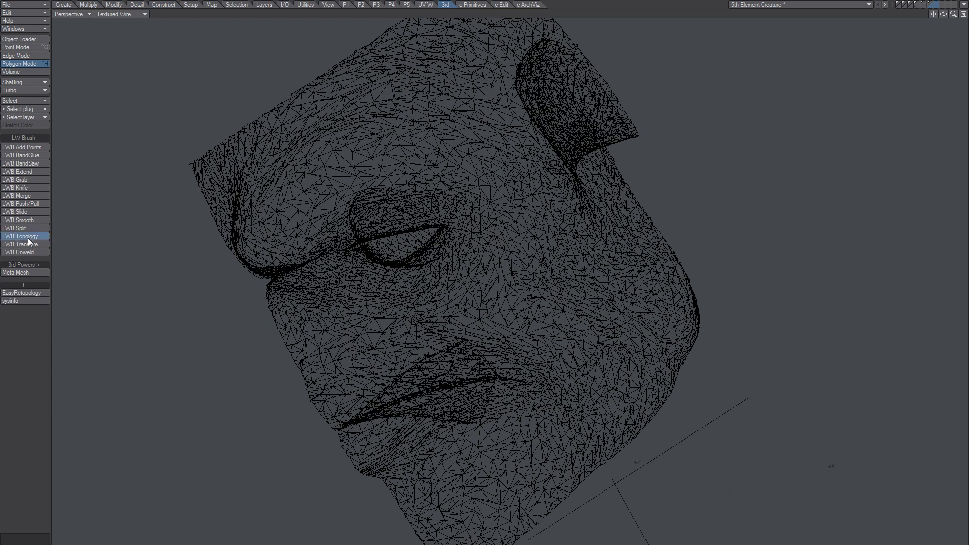
{"action": "mouse_move", "coordinate": [293, 160]}
{"action": "left_mouse_down"}
{"action": "mouse_move", "coordinate": [494, 145]}
{"action": "mouse_move", "coordinate": [505, 155]}
{"action": "left_mouse_up"}
{"action": "left_click_drag", "start_coordinate": [303, 182], "coordinate": [507, 183]}
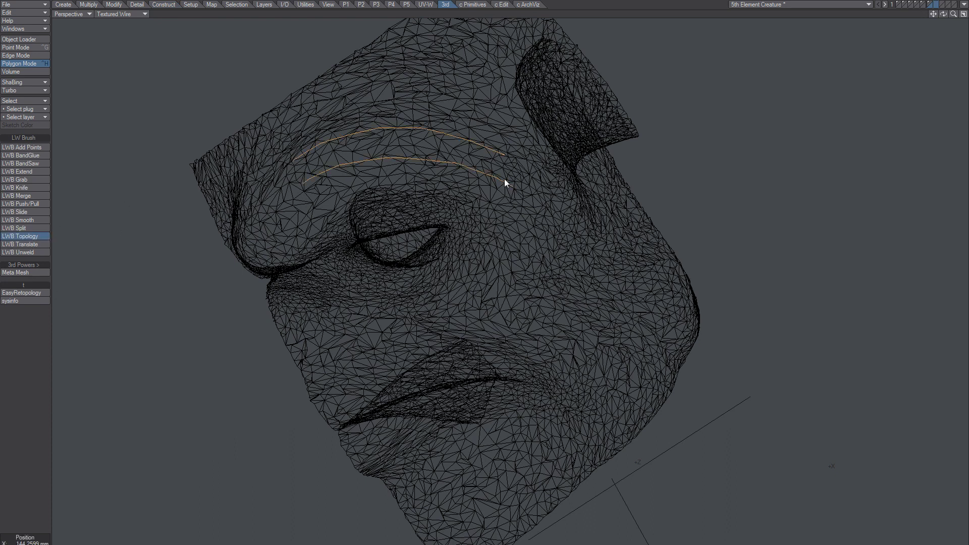
{"action": "left_click_drag", "start_coordinate": [300, 205], "coordinate": [517, 206]}
Add a series of LWB Topology cross strokes over the brow curves to form two rows of quads
{"action": "left_click_drag", "start_coordinate": [317, 136], "coordinate": [335, 227]}
{"action": "left_click_drag", "start_coordinate": [348, 118], "coordinate": [367, 213]}
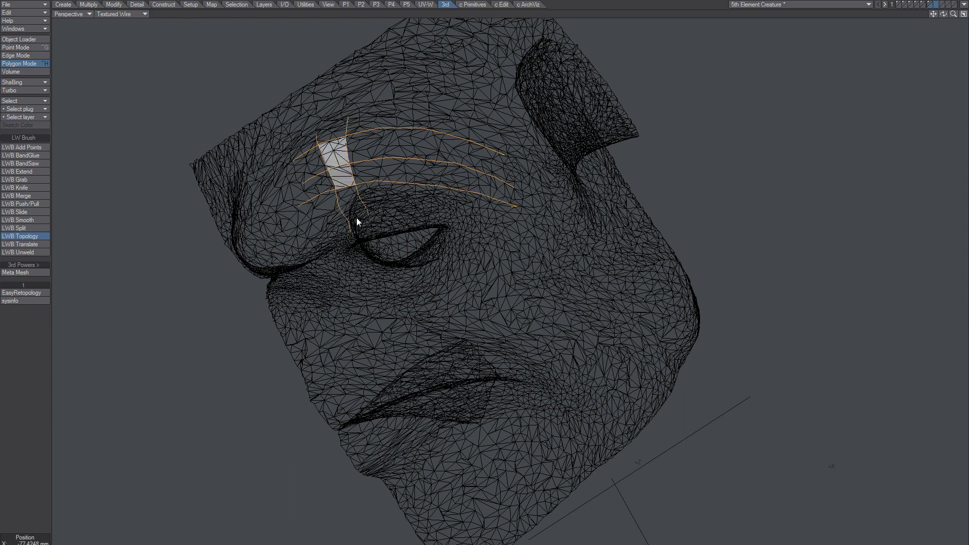
{"action": "left_click_drag", "start_coordinate": [376, 108], "coordinate": [384, 222]}
{"action": "left_click_drag", "start_coordinate": [410, 109], "coordinate": [409, 216]}
{"action": "left_click_drag", "start_coordinate": [443, 108], "coordinate": [433, 218]}
{"action": "left_click_drag", "start_coordinate": [471, 118], "coordinate": [453, 222]}
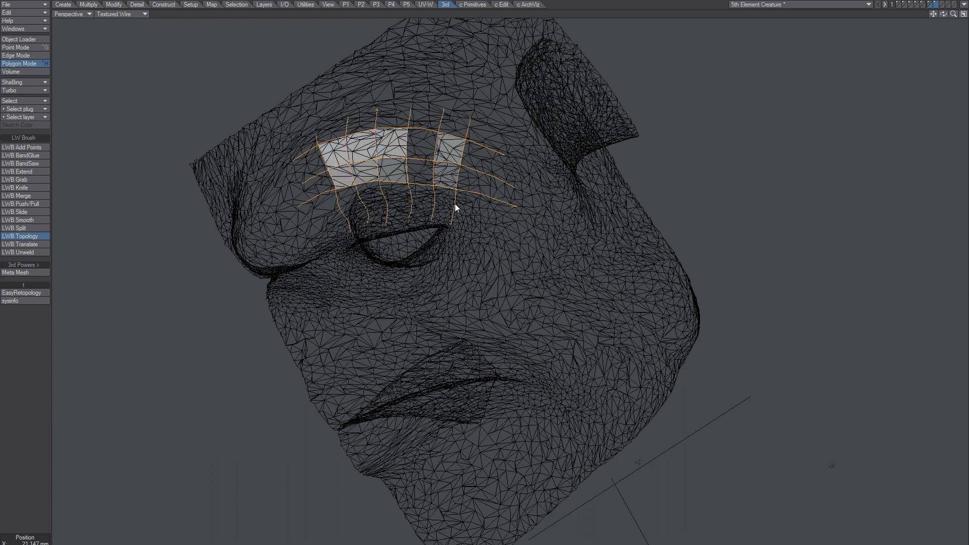
{"action": "left_click_drag", "start_coordinate": [515, 225], "coordinate": [494, 151], "text": "alt"}
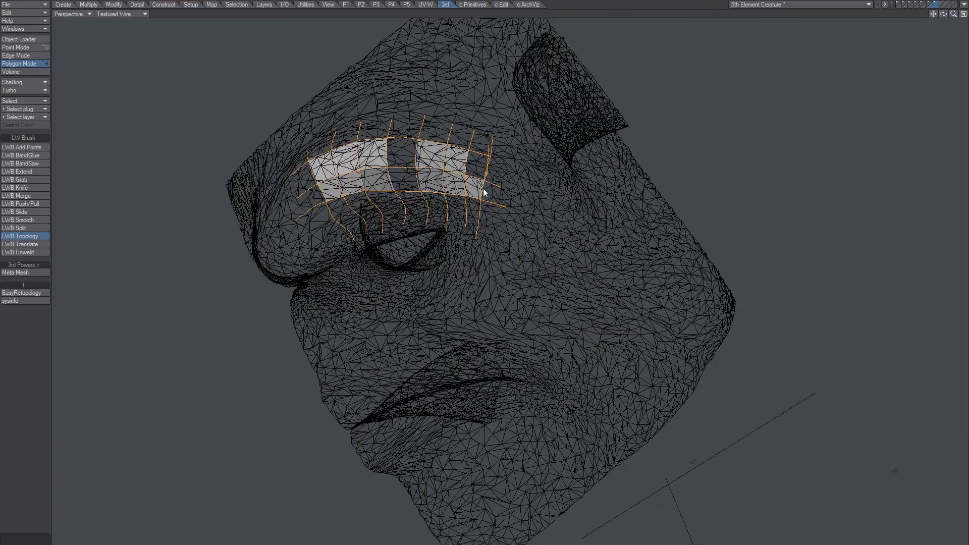
Inspect the gap in the brow quads and delete the whole quad patch
{"action": "left_click_drag", "start_coordinate": [406, 206], "coordinate": [527, 286], "text": "alt"}
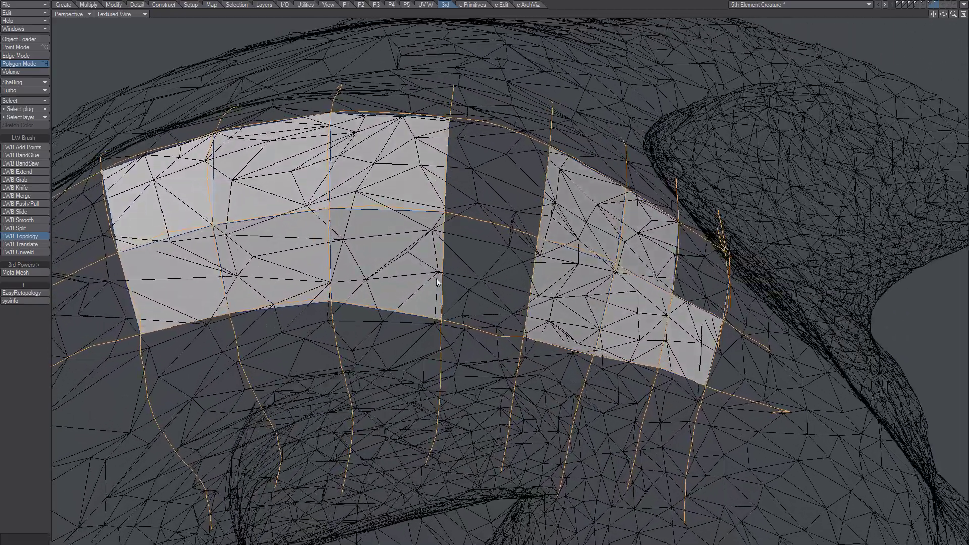
{"action": "scroll", "coordinate": [436, 278], "scroll_direction": "down", "scroll_amount": 3}
{"action": "scroll", "coordinate": [487, 251], "scroll_direction": "up", "scroll_amount": 7}
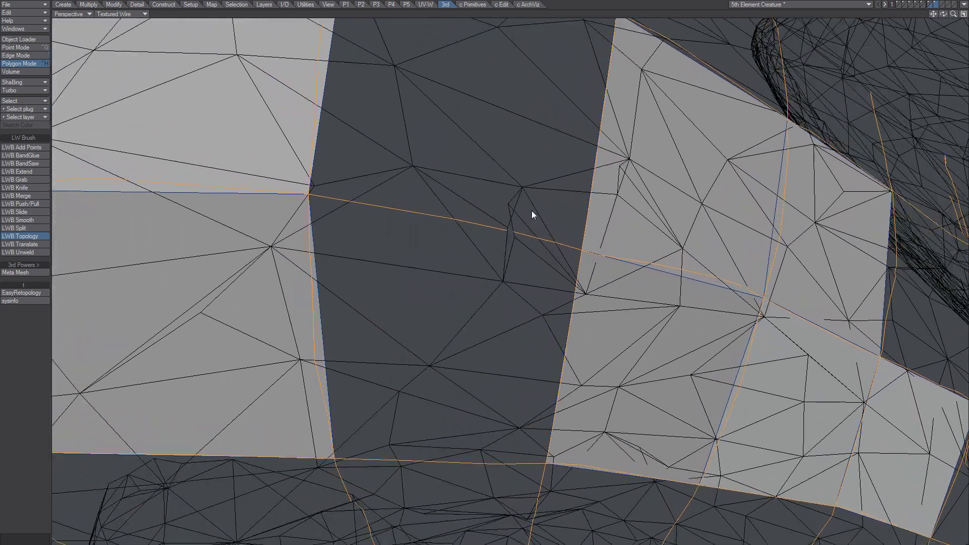
{"action": "scroll", "coordinate": [541, 262], "scroll_direction": "down", "scroll_amount": 6}
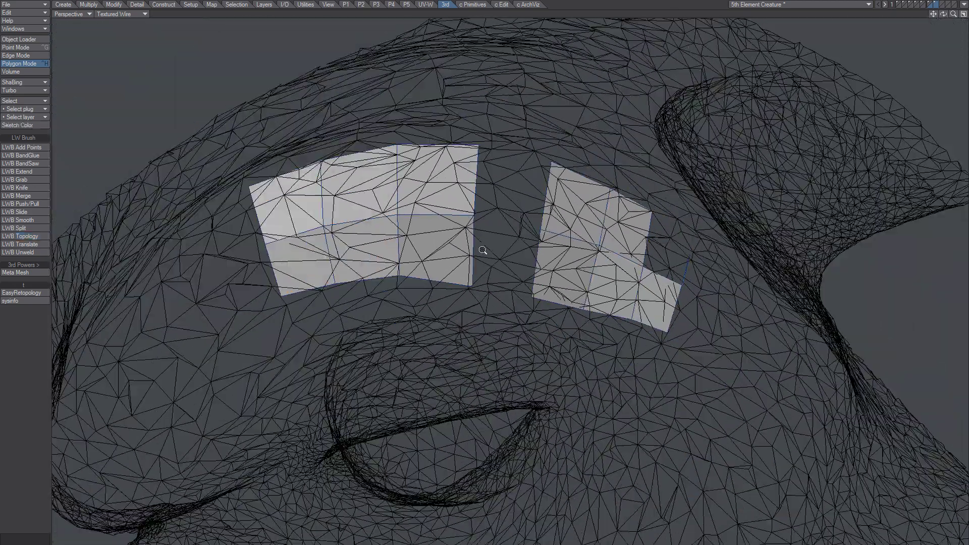
{"action": "key", "text": "Delete"}
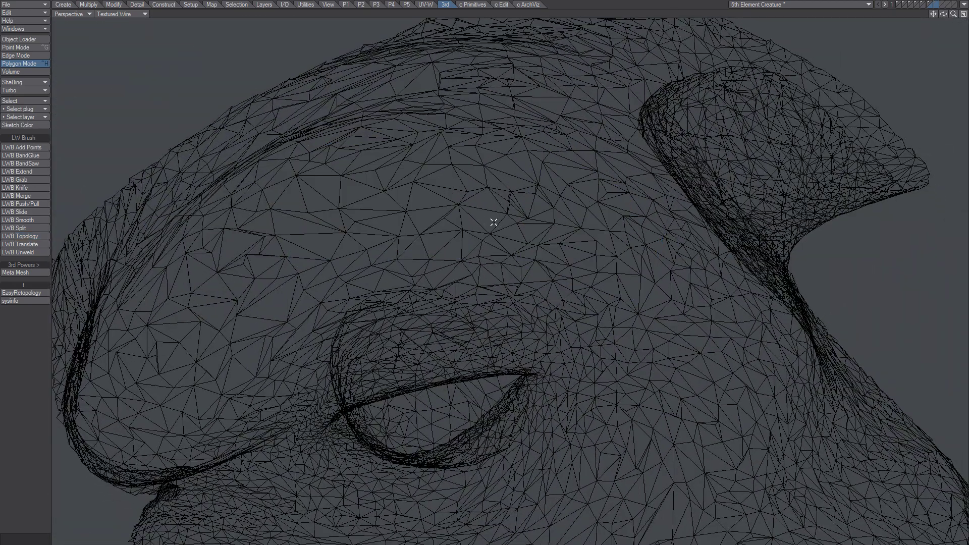
Bring the reduced background mesh to the foreground and smooth it with cp_RealTimeSmooth at strength 1 and 26 iterations
{"action": "key", "text": "apostrophe"}
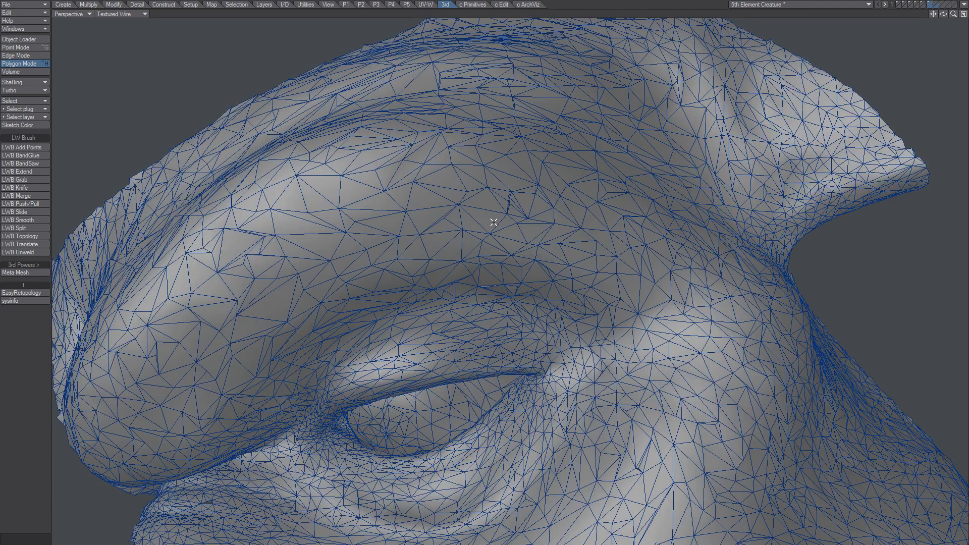
{"action": "scroll", "coordinate": [558, 234], "scroll_direction": "up", "scroll_amount": 5}
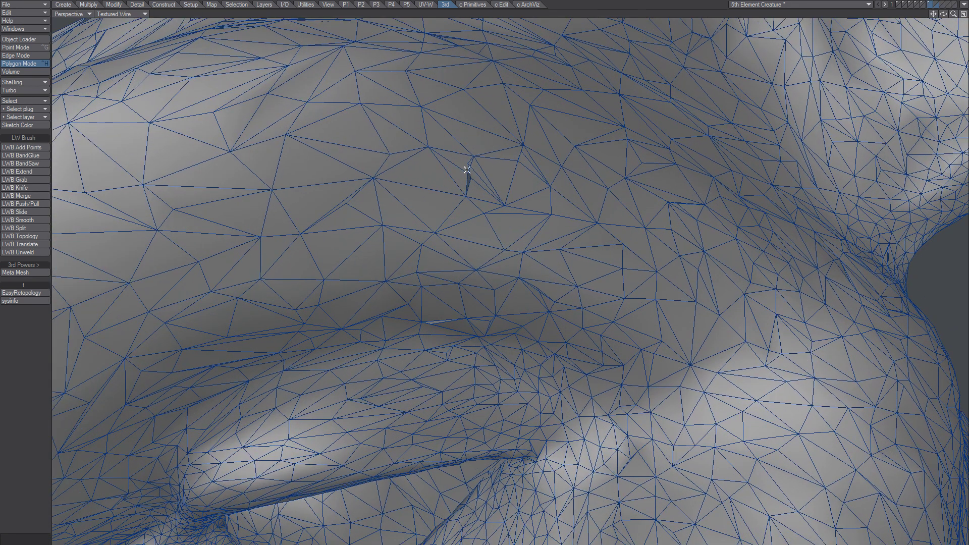
{"action": "left_click_drag", "start_coordinate": [467, 170], "coordinate": [488, 171]}
{"action": "key", "text": "slash"}
{"action": "scroll", "coordinate": [573, 210], "scroll_direction": "down", "scroll_amount": 2}
{"action": "key", "text": "shift+m"}
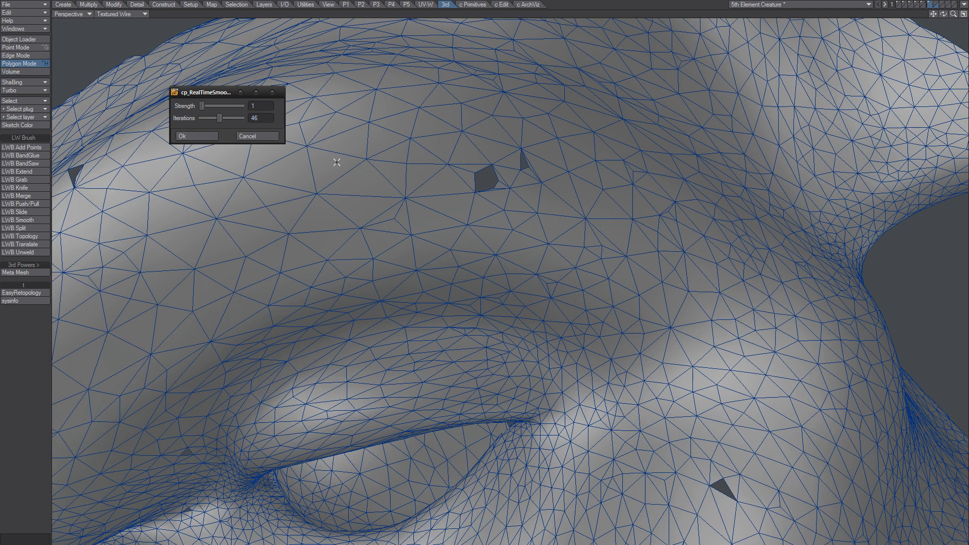
{"action": "left_click_drag", "start_coordinate": [211, 121], "coordinate": [213, 121]}
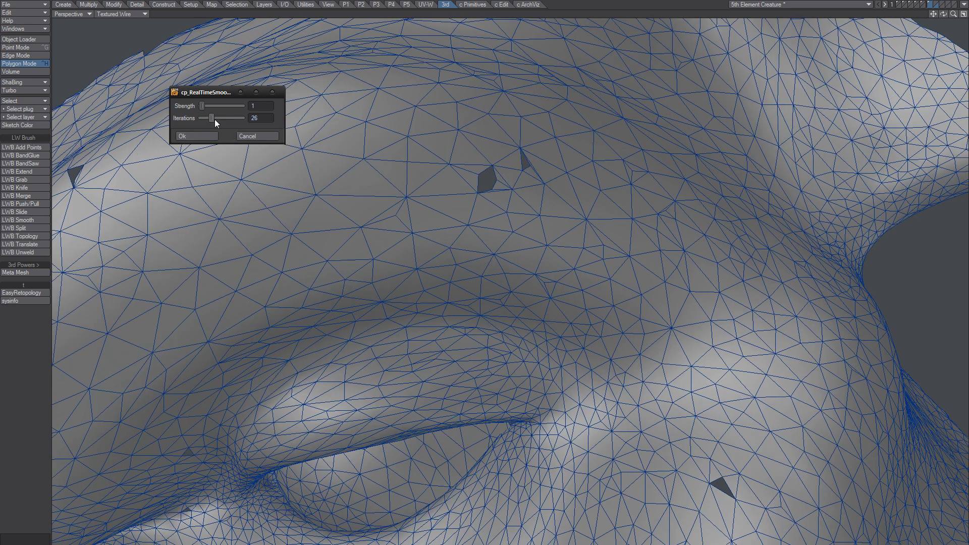
{"action": "left_click", "coordinate": [199, 136]}
{"action": "left_click_drag", "start_coordinate": [503, 203], "coordinate": [480, 258], "text": "alt"}
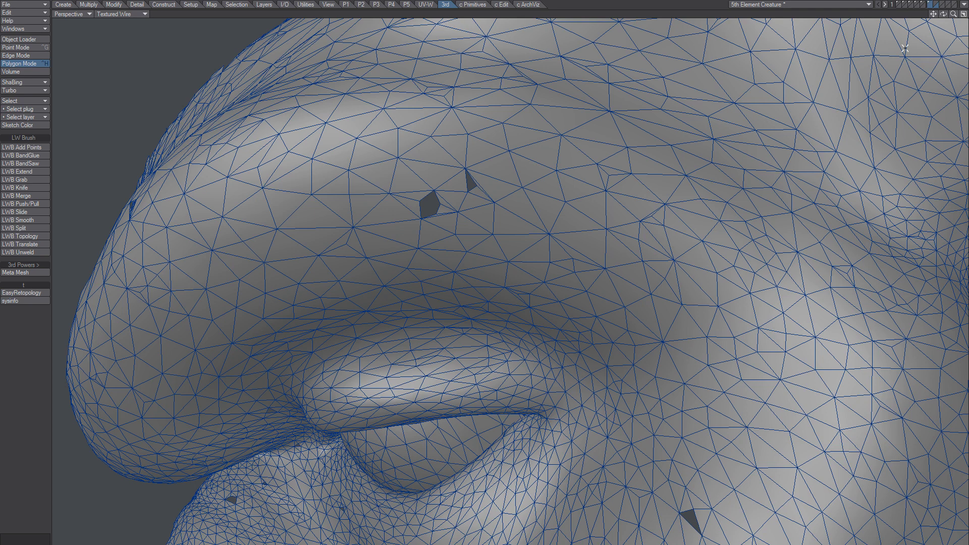
Return the smoothed mesh to the background and draw three lengthwise LWB Topology strokes over the brow
{"action": "key", "text": "apostrophe"}
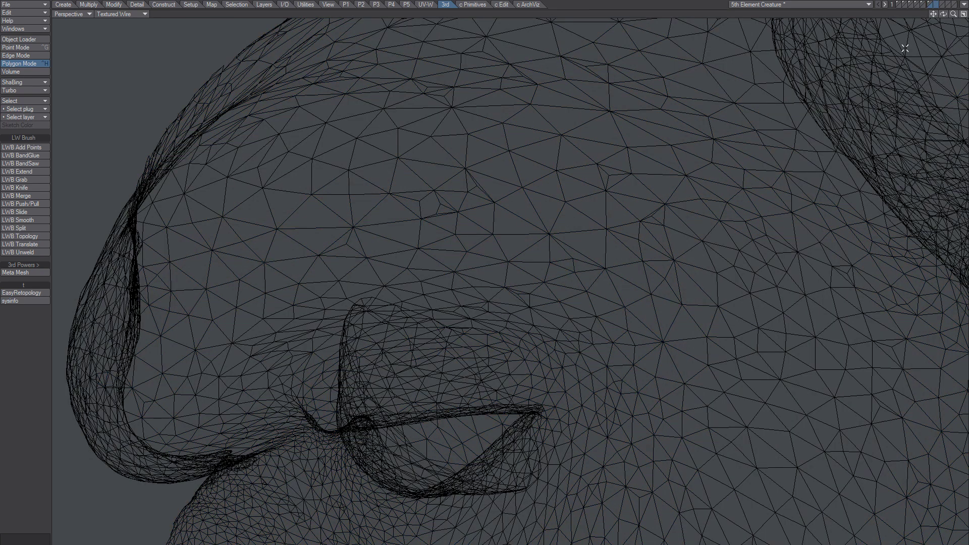
{"action": "scroll", "coordinate": [555, 131], "scroll_direction": "down", "scroll_amount": 3}
{"action": "left_click_drag", "start_coordinate": [513, 166], "coordinate": [480, 195], "text": "alt"}
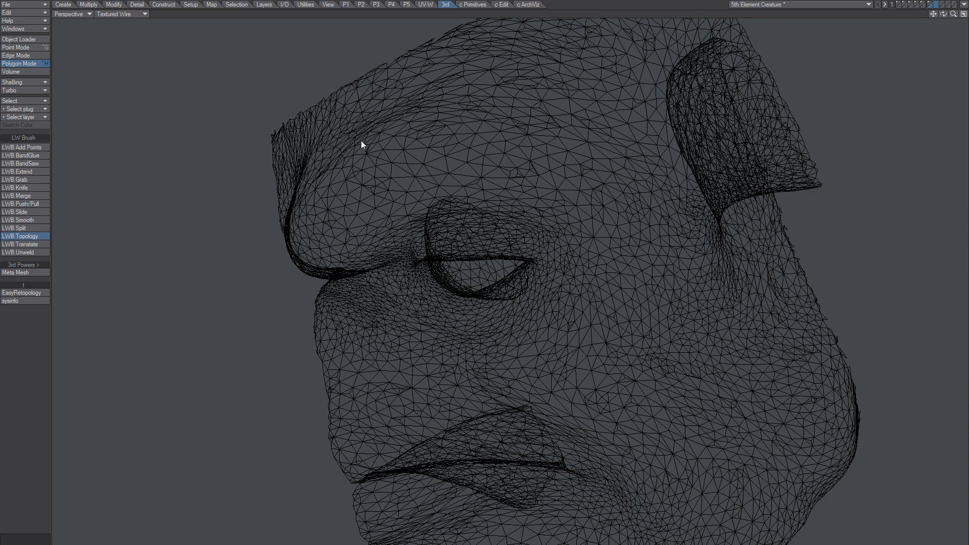
{"action": "left_click_drag", "start_coordinate": [344, 149], "coordinate": [638, 160]}
{"action": "left_click_drag", "start_coordinate": [494, 150], "coordinate": [636, 190]}
{"action": "left_click_drag", "start_coordinate": [424, 184], "coordinate": [606, 211]}
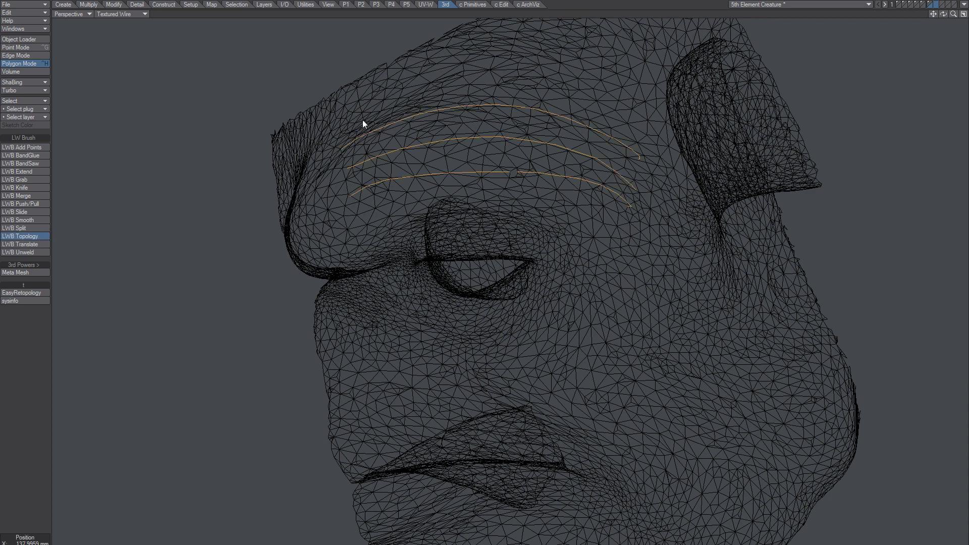
Add a run of LWB Topology cross strokes along the three brow curves to form two rows of quads
{"action": "left_click_drag", "start_coordinate": [390, 105], "coordinate": [393, 207]}
{"action": "left_click_drag", "start_coordinate": [423, 97], "coordinate": [424, 208]}
{"action": "left_click_drag", "start_coordinate": [451, 87], "coordinate": [457, 212]}
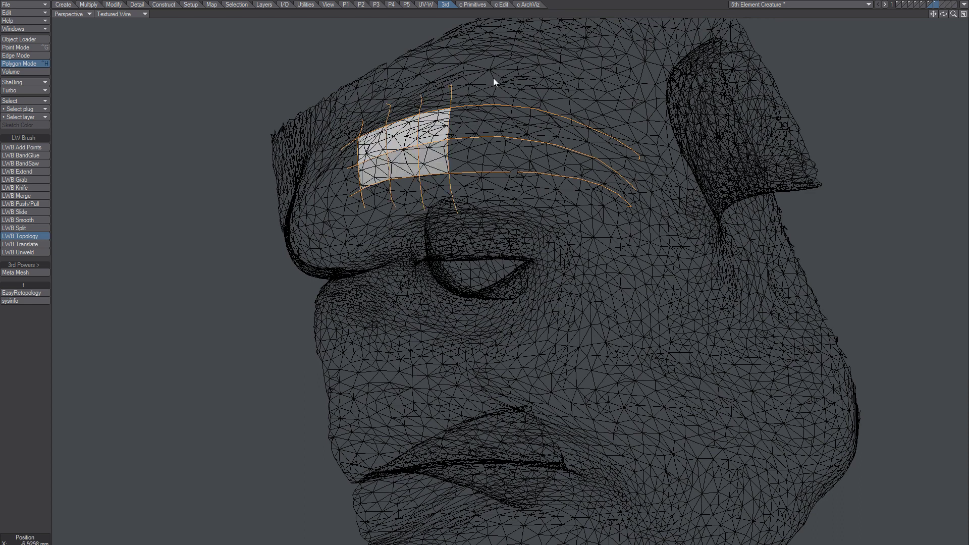
{"action": "left_click_drag", "start_coordinate": [492, 75], "coordinate": [484, 212]}
{"action": "left_click_drag", "start_coordinate": [524, 64], "coordinate": [512, 217]}
{"action": "left_click_drag", "start_coordinate": [557, 77], "coordinate": [536, 219]}
{"action": "left_click_drag", "start_coordinate": [593, 100], "coordinate": [569, 205]}
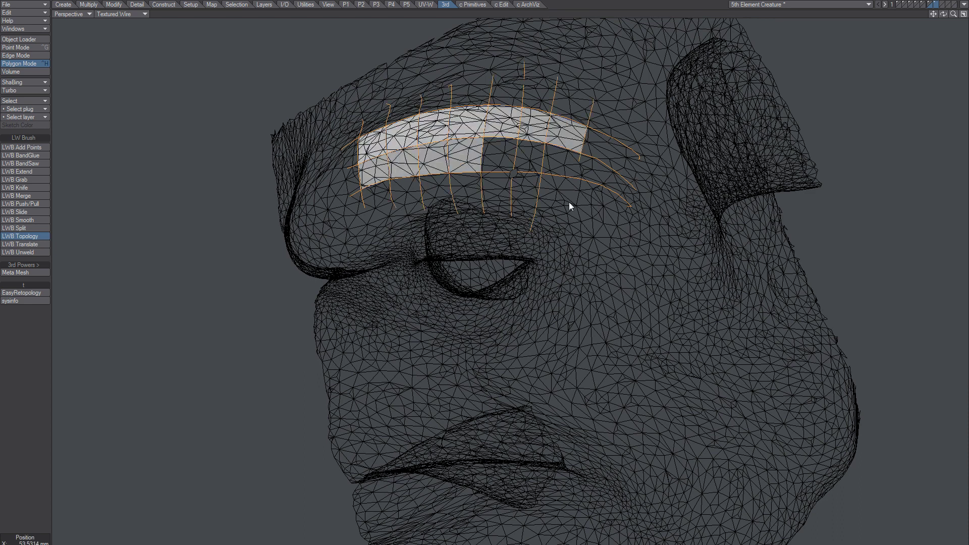
{"action": "left_click_drag", "start_coordinate": [624, 103], "coordinate": [590, 223]}
{"action": "left_click_drag", "start_coordinate": [635, 136], "coordinate": [606, 228]}
{"action": "mouse_move", "coordinate": [508, 217]}
{"action": "left_mouse_down", "text": "ctrl+alt"}
{"action": "mouse_move", "coordinate": [542, 197]}
{"action": "mouse_move", "coordinate": [569, 307]}
{"action": "mouse_move", "coordinate": [491, 232]}
{"action": "mouse_move", "coordinate": [489, 253]}
{"action": "mouse_move", "coordinate": [478, 258]}
{"action": "mouse_move", "coordinate": [491, 281]}
{"action": "mouse_move", "coordinate": [471, 279]}
{"action": "left_mouse_up", "text": "ctrl+alt"}
{"action": "key", "text": "space"}
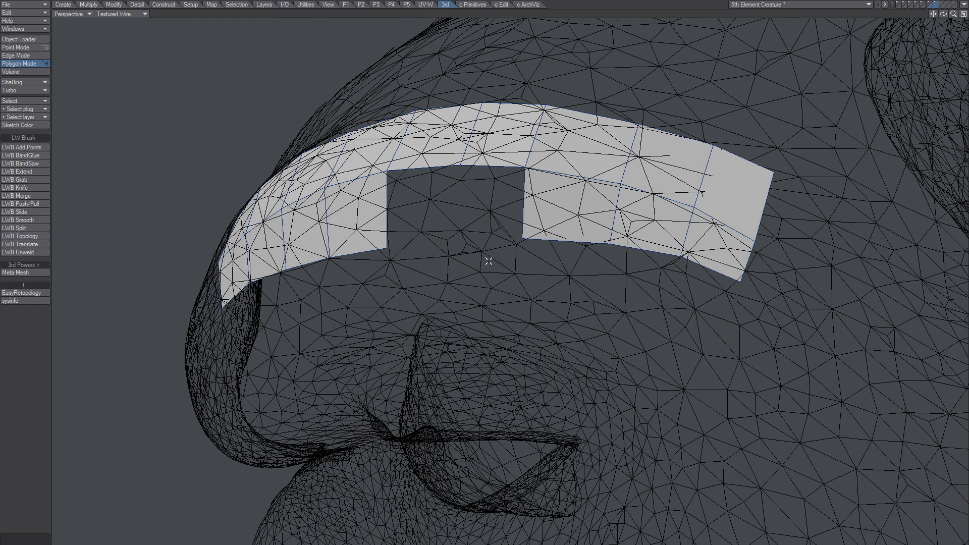
Delete the gapped brow quad patch and draw three lengthwise EasyRetopology strokes over the brow
{"action": "key", "text": "Delete"}
{"action": "left_click_drag", "start_coordinate": [547, 164], "coordinate": [448, 195], "text": "ctrl+alt"}
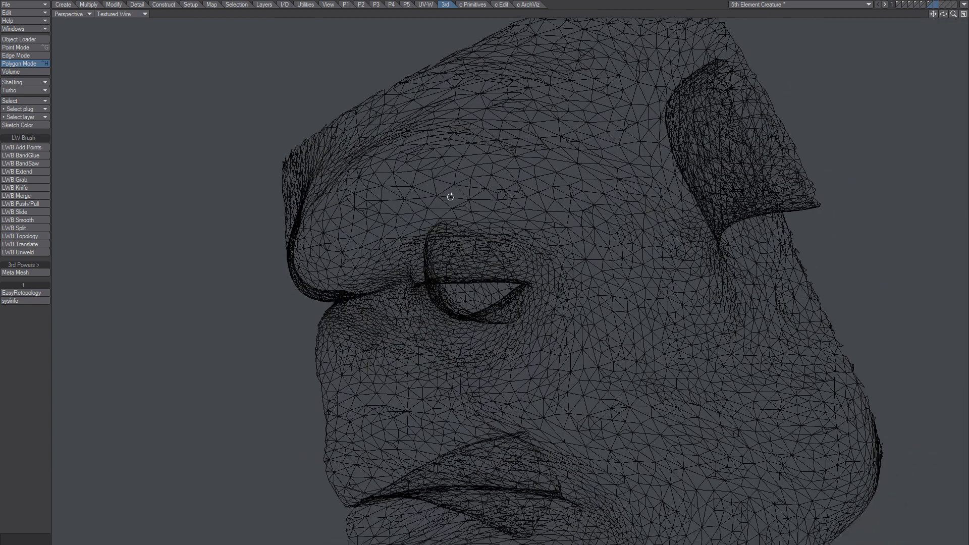
{"action": "left_click", "coordinate": [24, 294]}
{"action": "left_click_drag", "start_coordinate": [483, 148], "coordinate": [577, 196]}
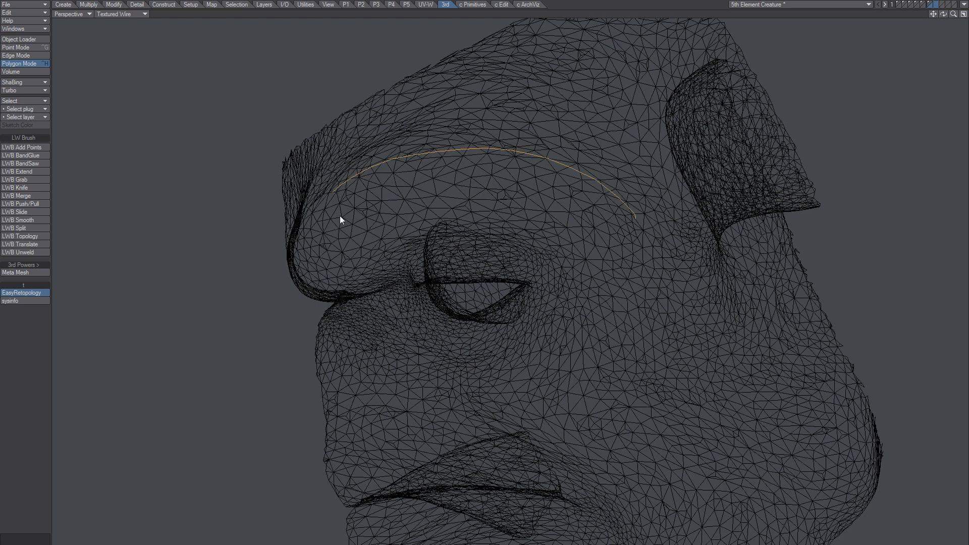
{"action": "left_click_drag", "start_coordinate": [341, 216], "coordinate": [572, 205]}
{"action": "left_click_drag", "start_coordinate": [435, 221], "coordinate": [630, 282]}
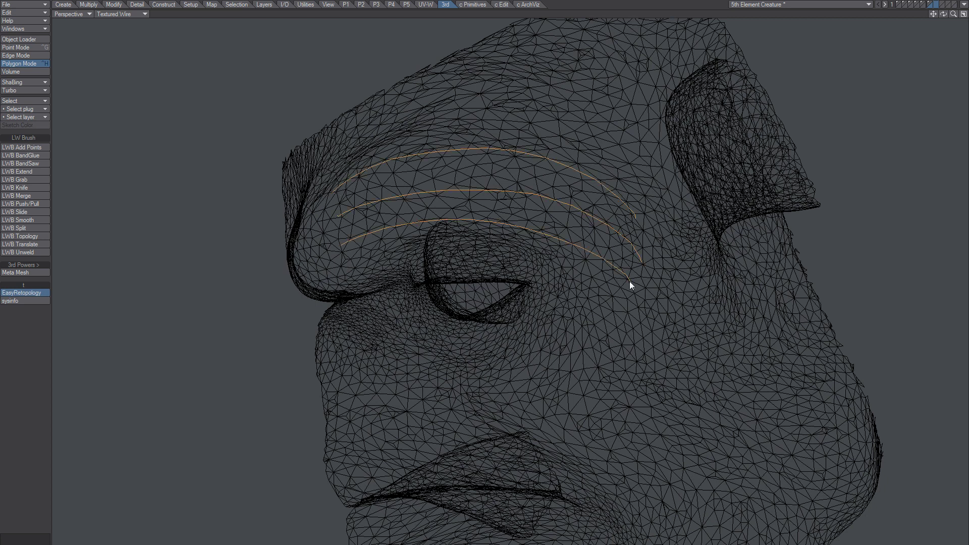
Add EasyRetopology cross strokes over the three brow curves and delete the resulting incomplete patch
{"action": "left_click_drag", "start_coordinate": [349, 160], "coordinate": [372, 272]}
{"action": "left_click_drag", "start_coordinate": [369, 142], "coordinate": [396, 253]}
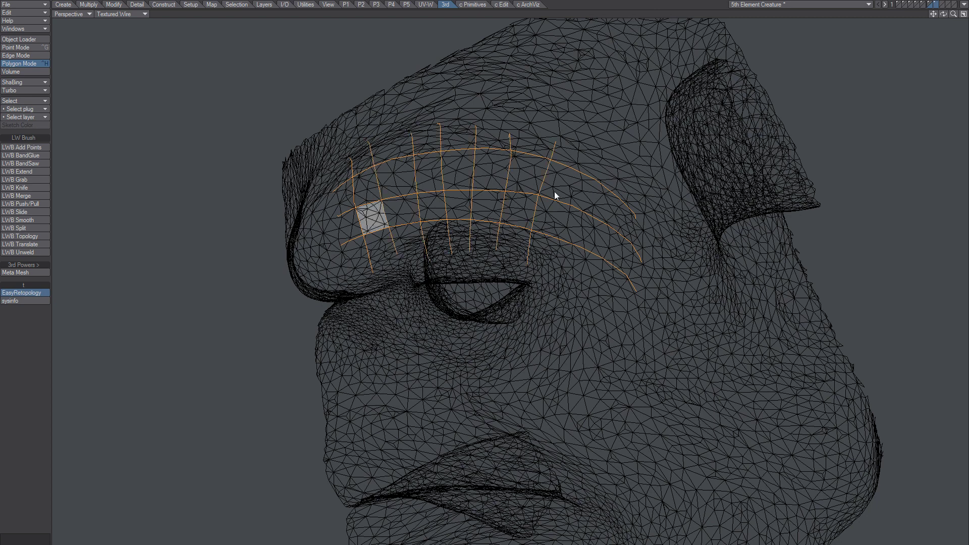
{"action": "mouse_move", "coordinate": [585, 148]}
{"action": "left_mouse_down"}
{"action": "mouse_move", "coordinate": [550, 291]}
{"action": "mouse_move", "coordinate": [462, 351]}
{"action": "mouse_move", "coordinate": [577, 268]}
{"action": "mouse_move", "coordinate": [497, 259]}
{"action": "mouse_move", "coordinate": [512, 309]}
{"action": "mouse_move", "coordinate": [641, 273]}
{"action": "mouse_move", "coordinate": [669, 250]}
{"action": "mouse_move", "coordinate": [668, 202]}
{"action": "mouse_move", "coordinate": [504, 264]}
{"action": "mouse_move", "coordinate": [497, 156]}
{"action": "mouse_move", "coordinate": [467, 230]}
{"action": "mouse_move", "coordinate": [576, 237]}
{"action": "mouse_move", "coordinate": [535, 202]}
{"action": "mouse_move", "coordinate": [522, 157]}
{"action": "mouse_move", "coordinate": [446, 193]}
{"action": "mouse_move", "coordinate": [542, 212]}
{"action": "left_mouse_up"}
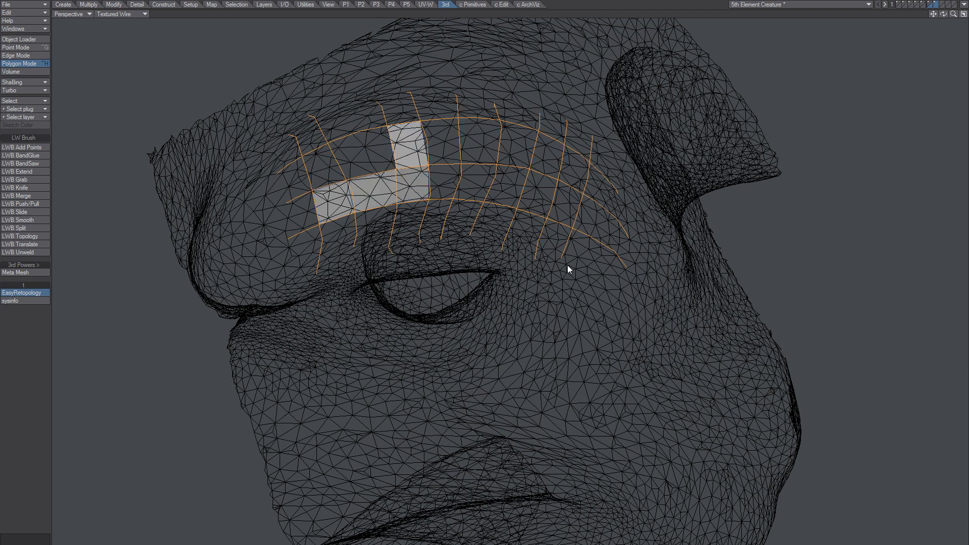
{"action": "key", "text": "space"}
{"action": "key", "text": "Delete"}
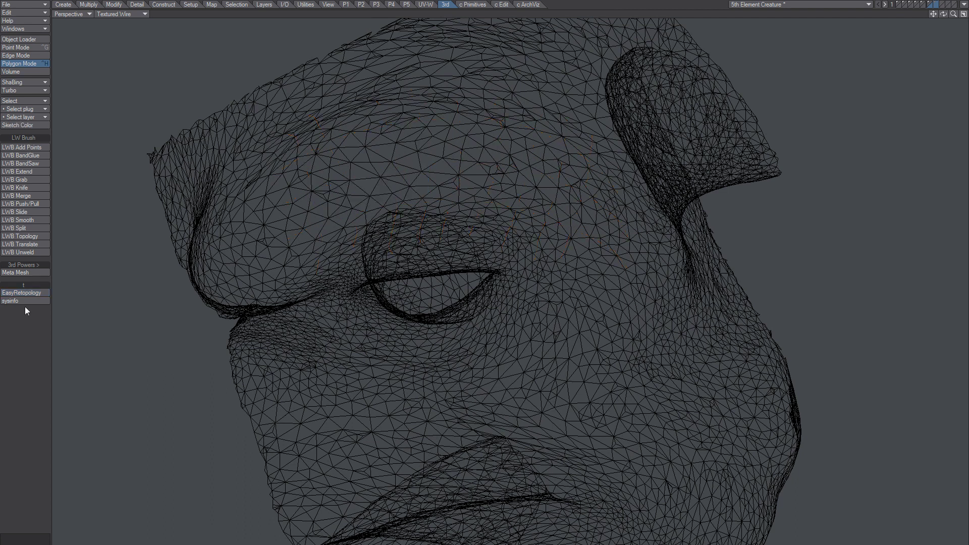
{"action": "left_click", "coordinate": [22, 292]}
{"action": "mouse_move", "coordinate": [410, 222]}
{"action": "left_mouse_down", "text": "alt"}
{"action": "mouse_move", "coordinate": [452, 207]}
{"action": "mouse_move", "coordinate": [542, 240]}
{"action": "left_mouse_up", "text": "alt"}
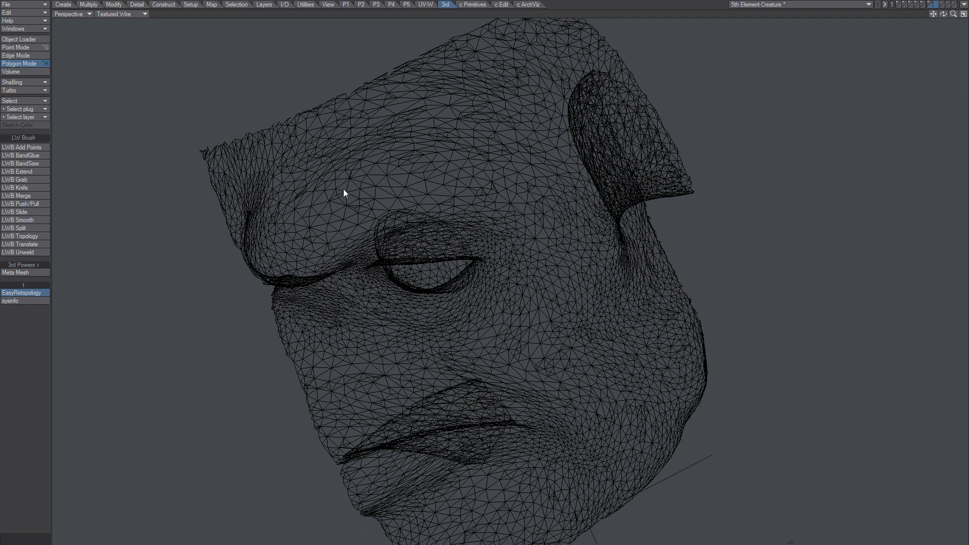
{"action": "mouse_move", "coordinate": [332, 192]}
{"action": "left_mouse_down"}
{"action": "mouse_move", "coordinate": [634, 244]}
{"action": "mouse_move", "coordinate": [547, 97]}
{"action": "mouse_move", "coordinate": [489, 95]}
{"action": "mouse_move", "coordinate": [495, 222]}
{"action": "mouse_move", "coordinate": [448, 170]}
{"action": "left_mouse_up"}
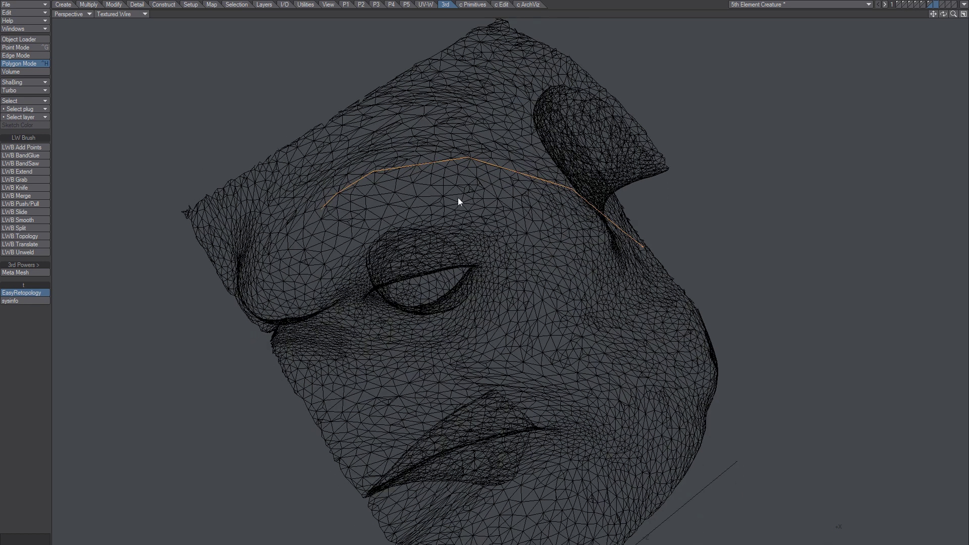
{"action": "key", "text": "space"}
Draw an EasyRetopology grid of three lengthwise strokes and a series of cross strokes over the brow
{"action": "left_click", "coordinate": [31, 292]}
{"action": "left_click_drag", "start_coordinate": [468, 242], "coordinate": [440, 234], "text": "ctrl+alt"}
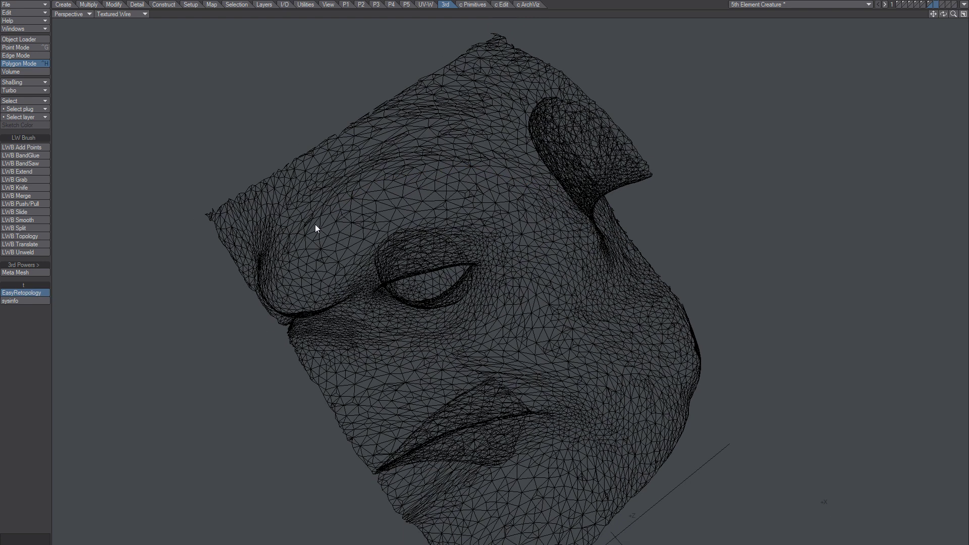
{"action": "mouse_move", "coordinate": [315, 225]}
{"action": "left_mouse_down"}
{"action": "mouse_move", "coordinate": [368, 195]}
{"action": "mouse_move", "coordinate": [527, 191]}
{"action": "left_mouse_up"}
{"action": "left_click_drag", "start_coordinate": [329, 240], "coordinate": [487, 204]}
{"action": "mouse_move", "coordinate": [331, 260]}
{"action": "left_mouse_down"}
{"action": "mouse_move", "coordinate": [374, 233]}
{"action": "mouse_move", "coordinate": [507, 222]}
{"action": "left_mouse_up"}
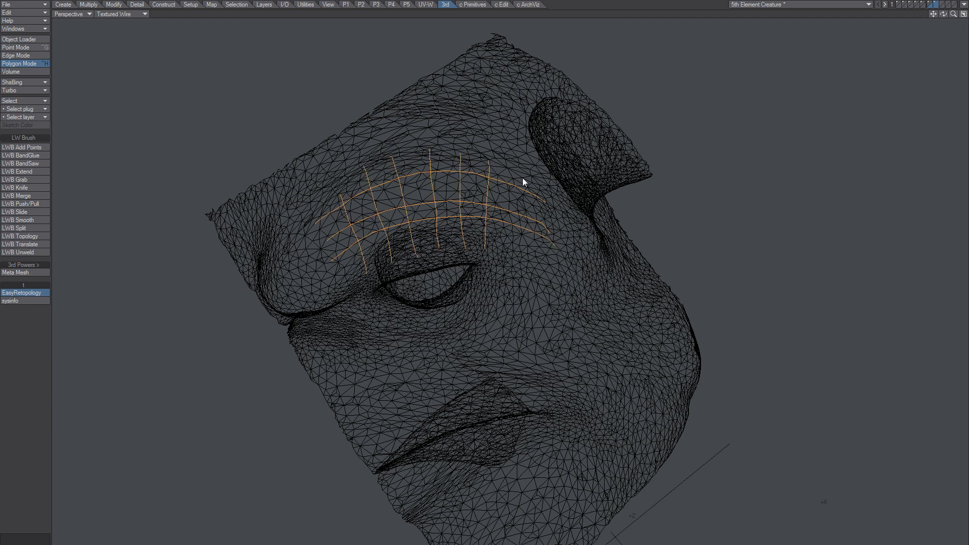
{"action": "left_click_drag", "start_coordinate": [520, 265], "coordinate": [370, 249], "text": "alt"}
{"action": "scroll", "coordinate": [411, 222], "scroll_direction": "up", "scroll_amount": 5}
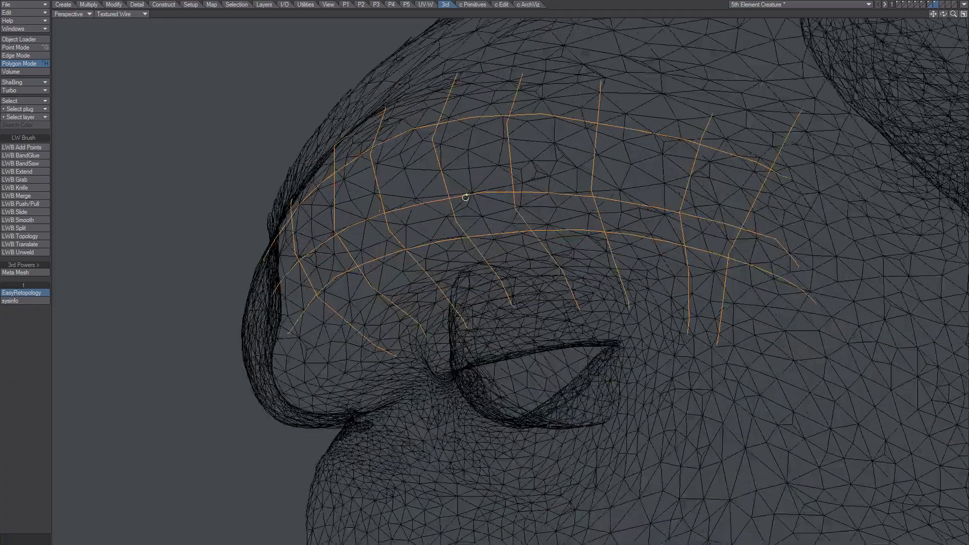
{"action": "mouse_move", "coordinate": [463, 197]}
{"action": "left_mouse_down", "text": "alt"}
{"action": "mouse_move", "coordinate": [449, 333]}
{"action": "mouse_move", "coordinate": [378, 273]}
{"action": "mouse_move", "coordinate": [310, 301]}
{"action": "mouse_move", "coordinate": [432, 249]}
{"action": "mouse_move", "coordinate": [414, 230]}
{"action": "mouse_move", "coordinate": [550, 195]}
{"action": "mouse_move", "coordinate": [558, 229]}
{"action": "mouse_move", "coordinate": [489, 274]}
{"action": "mouse_move", "coordinate": [462, 263]}
{"action": "mouse_move", "coordinate": [469, 247]}
{"action": "mouse_move", "coordinate": [448, 225]}
{"action": "mouse_move", "coordinate": [511, 201]}
{"action": "mouse_move", "coordinate": [398, 308]}
{"action": "mouse_move", "coordinate": [424, 267]}
{"action": "left_mouse_up", "text": "alt"}
{"action": "left_click_drag", "start_coordinate": [425, 317], "coordinate": [394, 230], "text": "alt"}
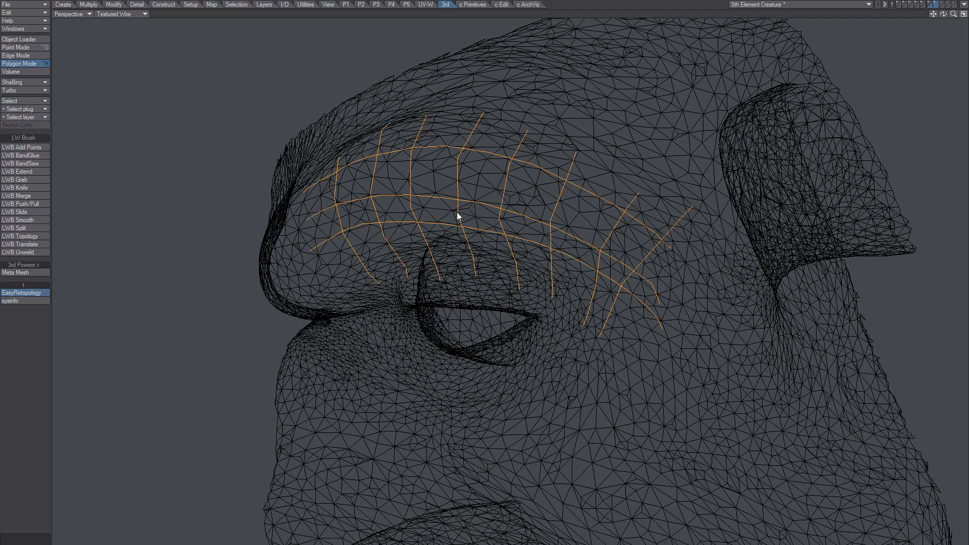
Set the EasyRetopology tolerance to 10 mm
{"action": "key", "text": "n"}
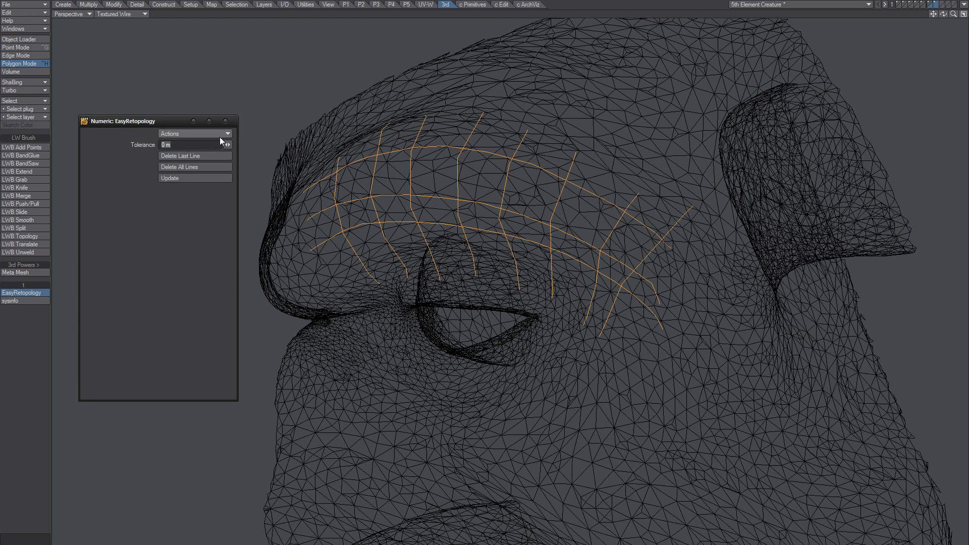
{"action": "type", "text": "10mm"}
{"action": "key", "text": "Return"}
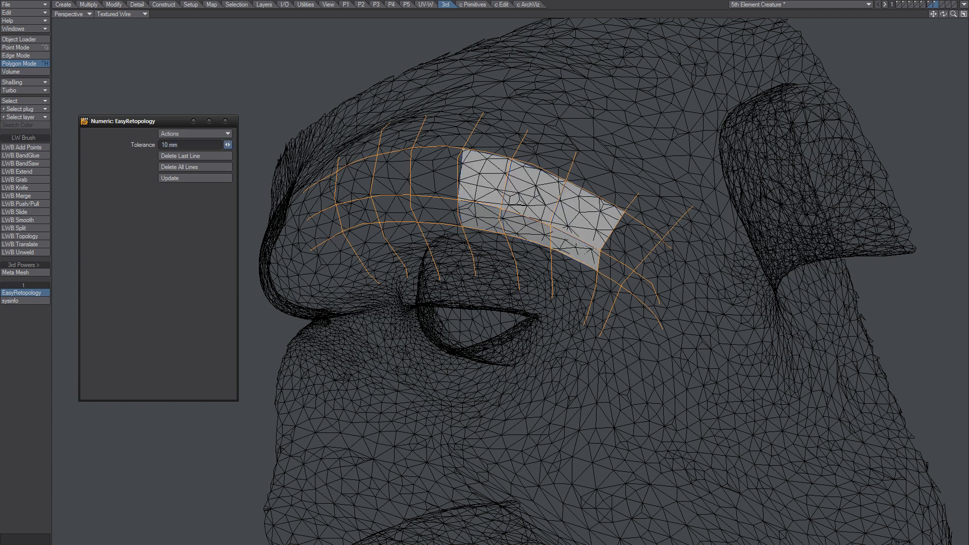
Try tolerances of 1 mm and 20 mm on the brow grid and set the tolerance back to 10 mm
{"action": "left_click_drag", "start_coordinate": [227, 145], "coordinate": [133, 156]}
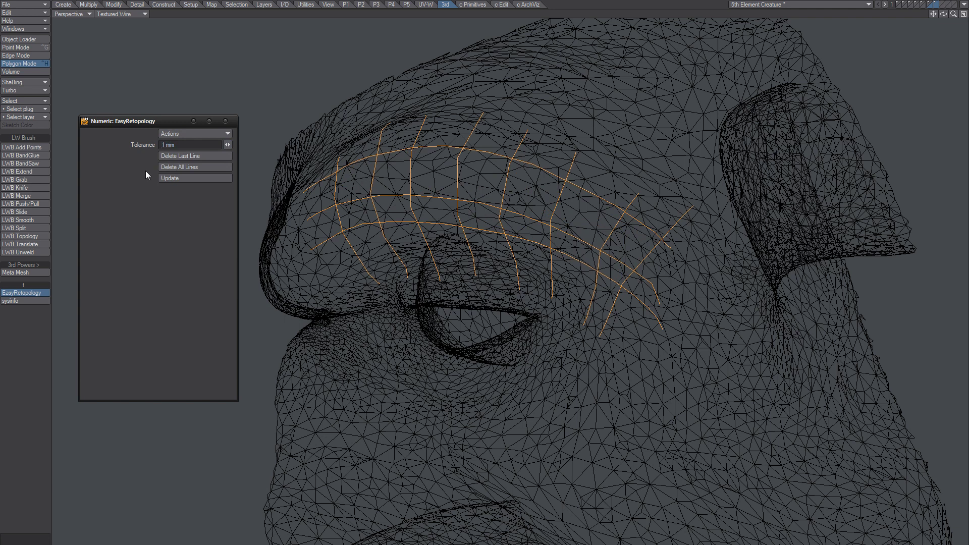
{"action": "type", "text": "20"}
{"action": "key", "text": "Return"}
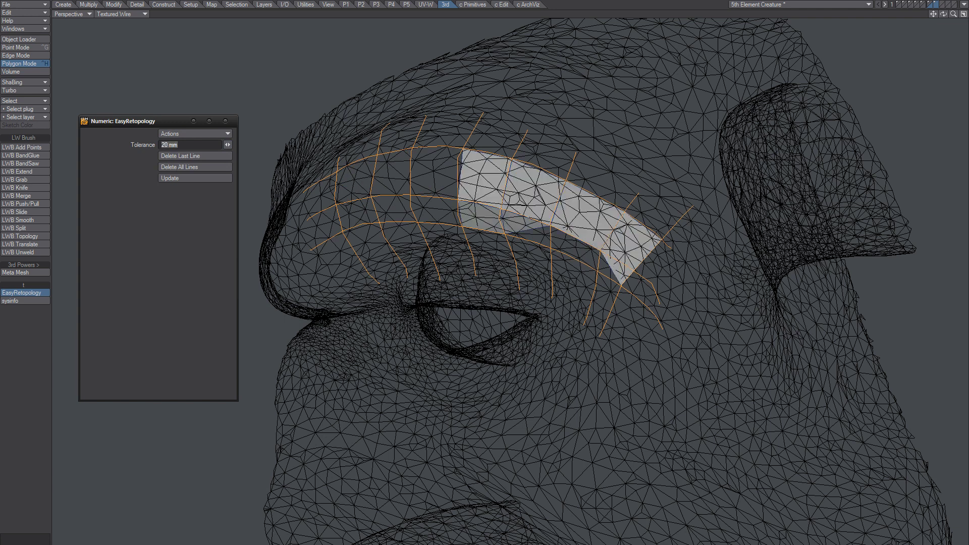
{"action": "left_click_drag", "start_coordinate": [169, 146], "coordinate": [130, 156]}
{"action": "type", "text": "10"}
{"action": "key", "text": "Return"}
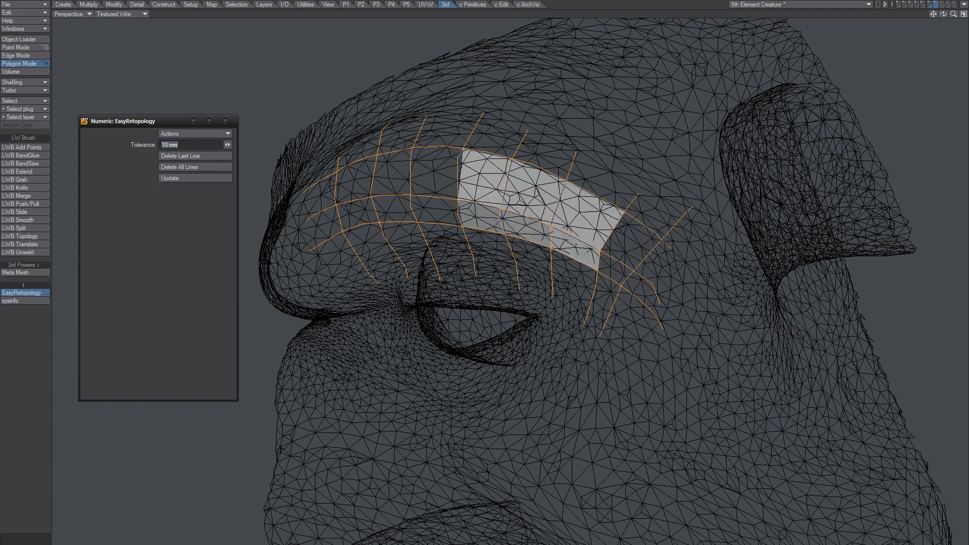
{"action": "left_click", "coordinate": [227, 122]}
Discard the current brow grid and draw three new lengthwise EasyRetopology strokes over the brow
{"action": "left_click_drag", "start_coordinate": [404, 197], "coordinate": [526, 200], "text": "alt"}
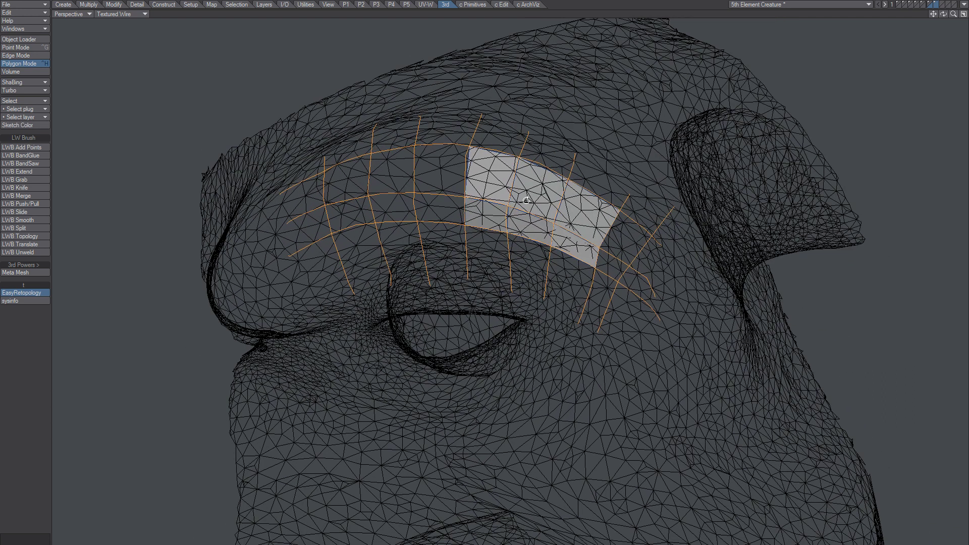
{"action": "key", "text": "ctrl+z"}
{"action": "left_click", "coordinate": [15, 293]}
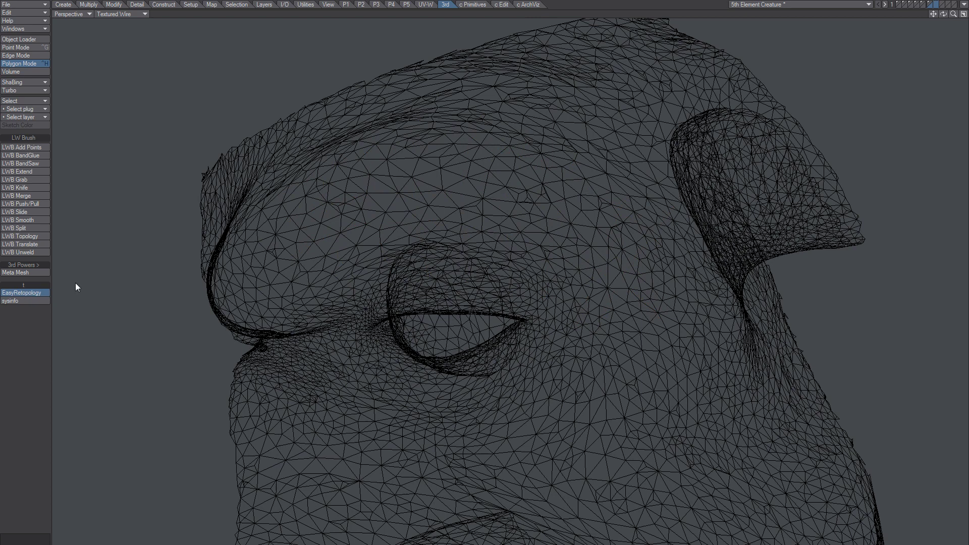
{"action": "left_click", "coordinate": [225, 122]}
{"action": "left_click_drag", "start_coordinate": [445, 184], "coordinate": [484, 196], "text": "alt"}
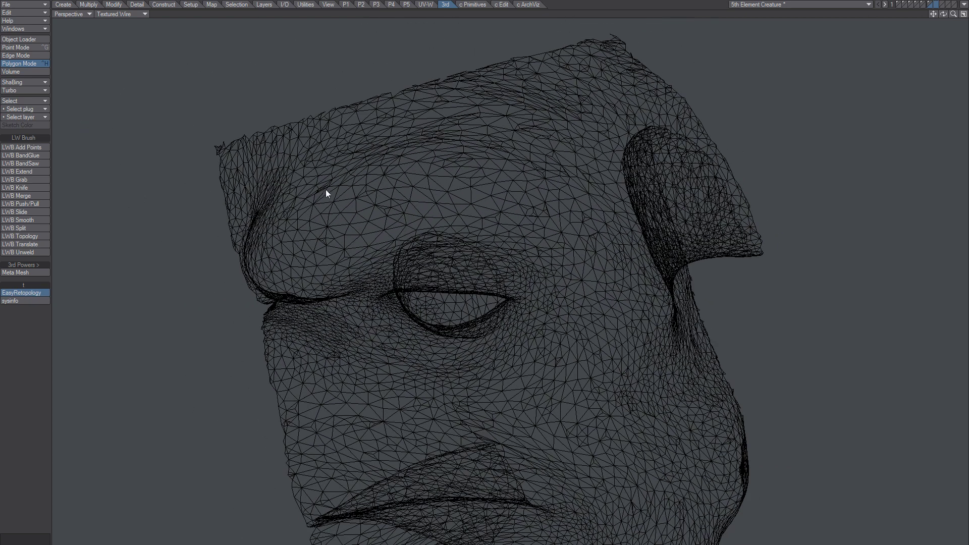
{"action": "left_click_drag", "start_coordinate": [431, 162], "coordinate": [610, 198]}
{"action": "left_click_drag", "start_coordinate": [343, 217], "coordinate": [604, 237]}
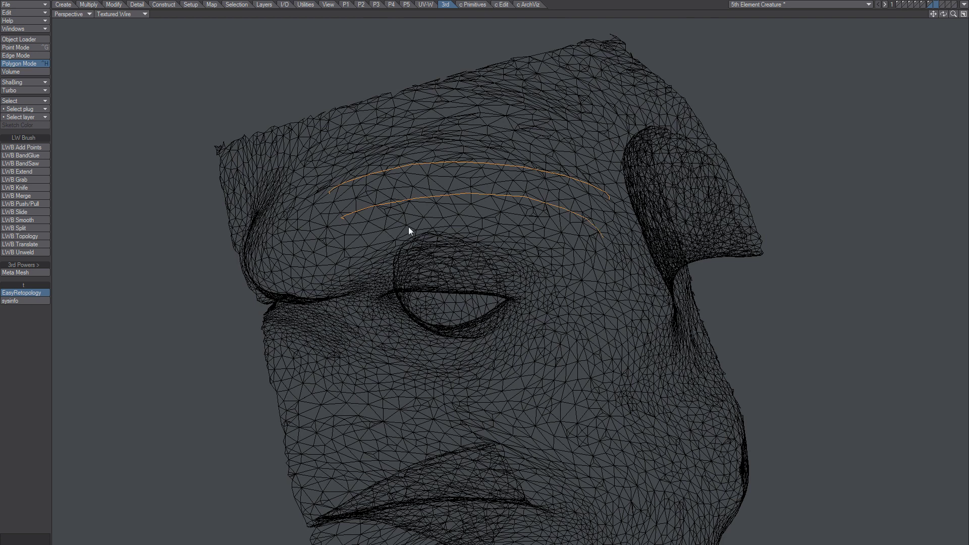
{"action": "left_click_drag", "start_coordinate": [386, 233], "coordinate": [614, 270]}
Add EasyRetopology cross strokes along the three new brow curves to form two rows of quads
{"action": "left_click_drag", "start_coordinate": [360, 158], "coordinate": [374, 279]}
{"action": "left_click_drag", "start_coordinate": [396, 150], "coordinate": [405, 263]}
{"action": "left_click_drag", "start_coordinate": [427, 139], "coordinate": [430, 262]}
{"action": "left_click_drag", "start_coordinate": [460, 139], "coordinate": [463, 256]}
{"action": "mouse_move", "coordinate": [495, 141]}
{"action": "left_mouse_down"}
{"action": "mouse_move", "coordinate": [488, 243]}
{"action": "mouse_move", "coordinate": [522, 264]}
{"action": "left_mouse_up"}
{"action": "left_click_drag", "start_coordinate": [577, 150], "coordinate": [549, 263]}
{"action": "mouse_move", "coordinate": [602, 167]}
{"action": "left_mouse_down"}
{"action": "mouse_move", "coordinate": [565, 270]}
{"action": "mouse_move", "coordinate": [439, 248]}
{"action": "mouse_move", "coordinate": [381, 223]}
{"action": "mouse_move", "coordinate": [401, 216]}
{"action": "mouse_move", "coordinate": [377, 228]}
{"action": "left_mouse_up"}
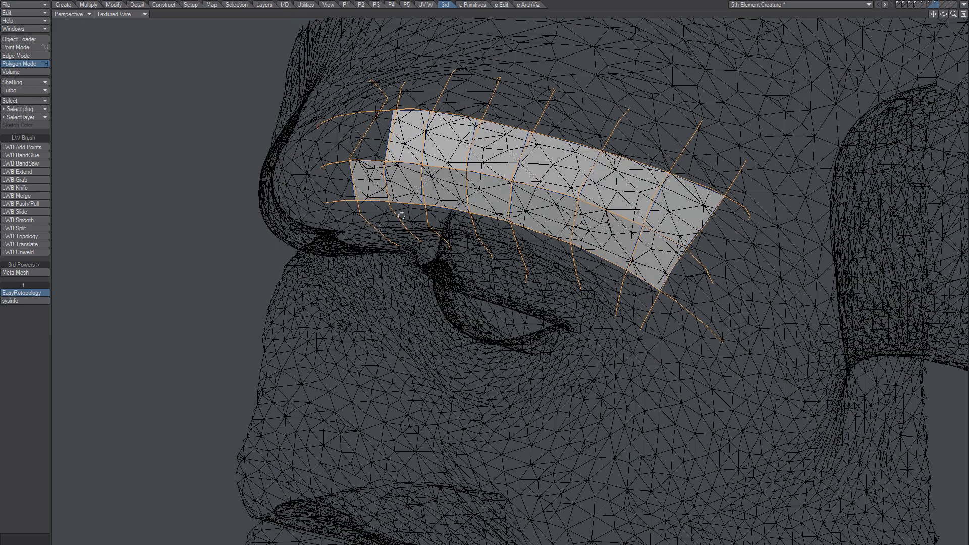
Examine the brow quad patch and its stroke intersections from several angles and check the EasyRetopology tolerance
{"action": "left_click_drag", "start_coordinate": [525, 205], "coordinate": [519, 205], "text": "alt"}
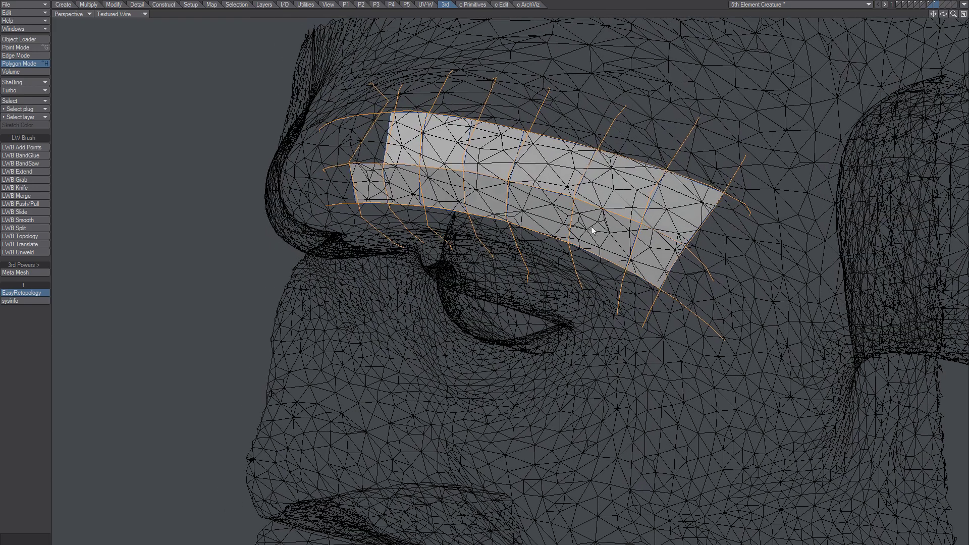
{"action": "left_click_drag", "start_coordinate": [572, 286], "coordinate": [646, 268], "text": "alt"}
{"action": "left_click_drag", "start_coordinate": [356, 226], "coordinate": [423, 253], "text": "alt"}
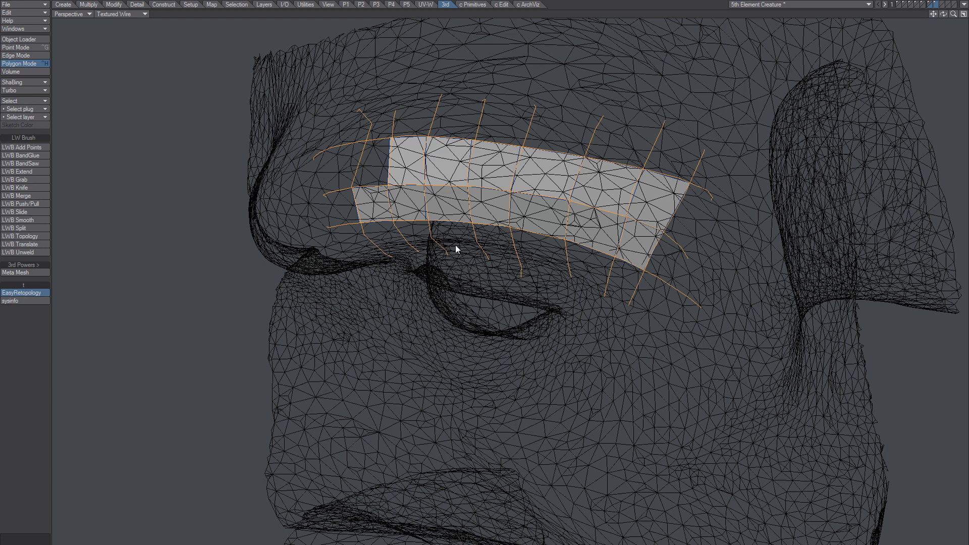
{"action": "left_click_drag", "start_coordinate": [509, 272], "coordinate": [525, 254], "text": "alt"}
{"action": "key", "text": "n"}
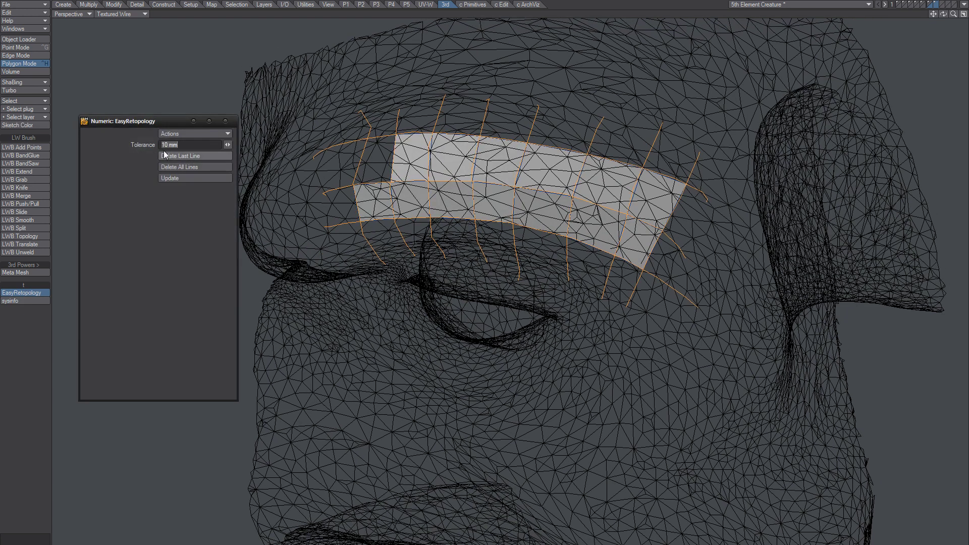
{"action": "left_click", "coordinate": [225, 121]}
{"action": "left_click_drag", "start_coordinate": [172, 207], "coordinate": [411, 256], "text": "alt"}
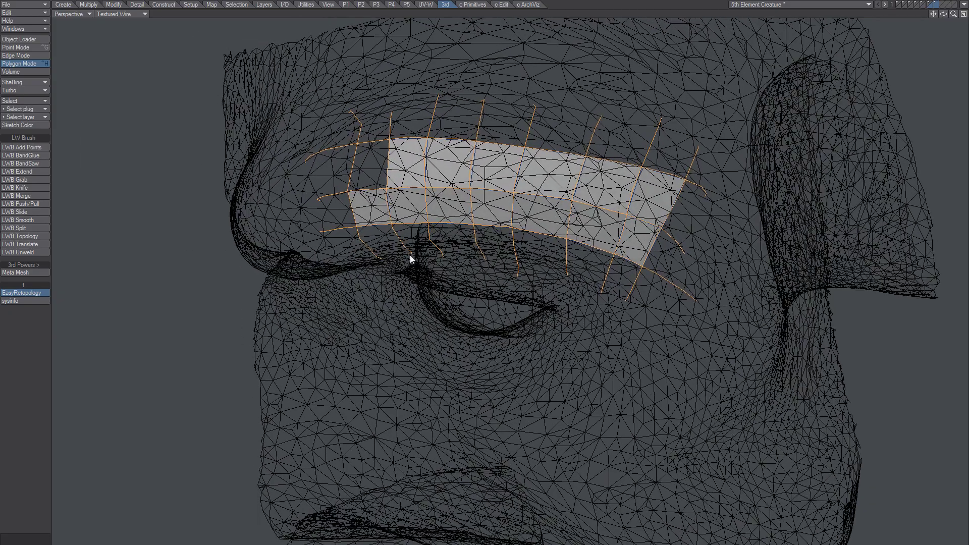
{"action": "left_click_drag", "start_coordinate": [439, 325], "coordinate": [500, 235], "text": "alt"}
Try a lower EasyRetopology tolerance of 4 mm on the brow patch and return it to 10 mm
{"action": "key", "text": "n"}
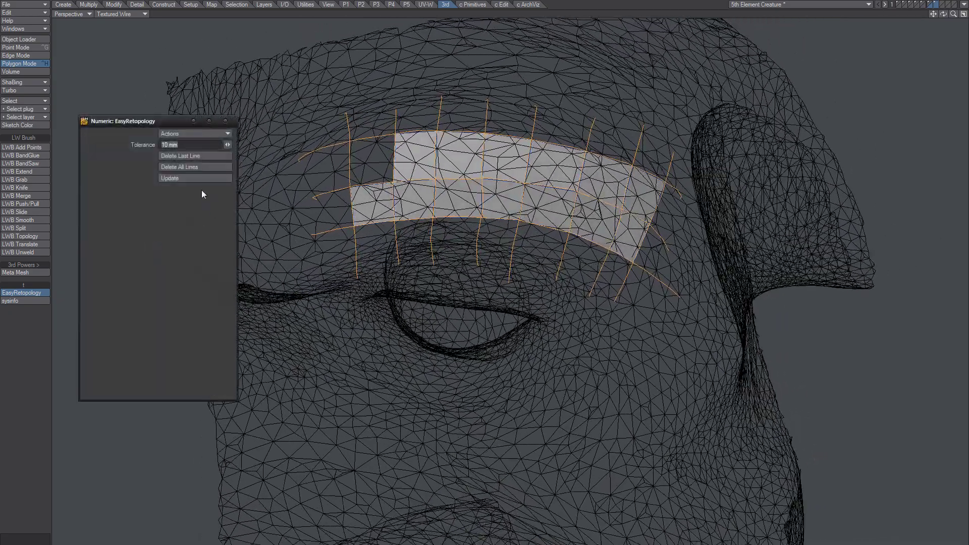
{"action": "left_click_drag", "start_coordinate": [228, 144], "coordinate": [229, 144]}
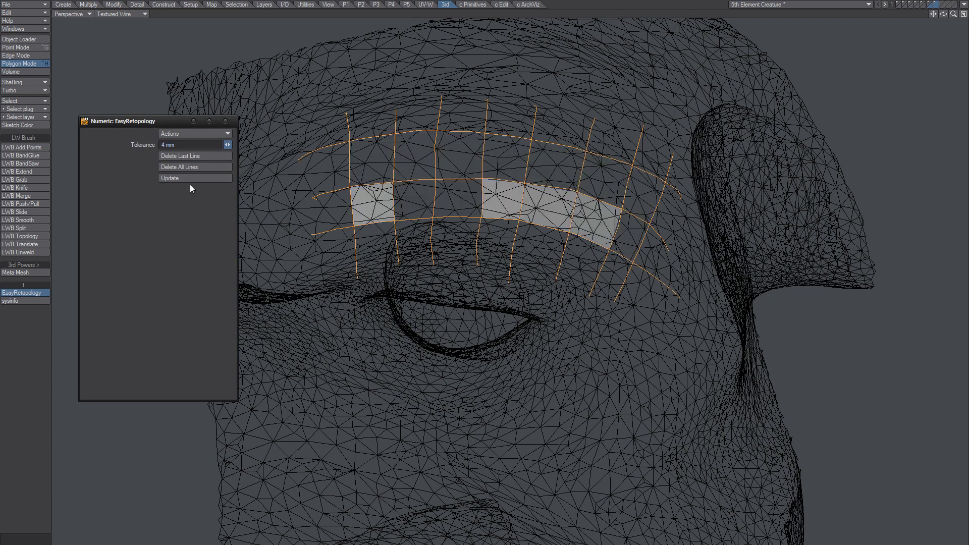
{"action": "type", "text": "10"}
{"action": "key", "text": "Tab"}
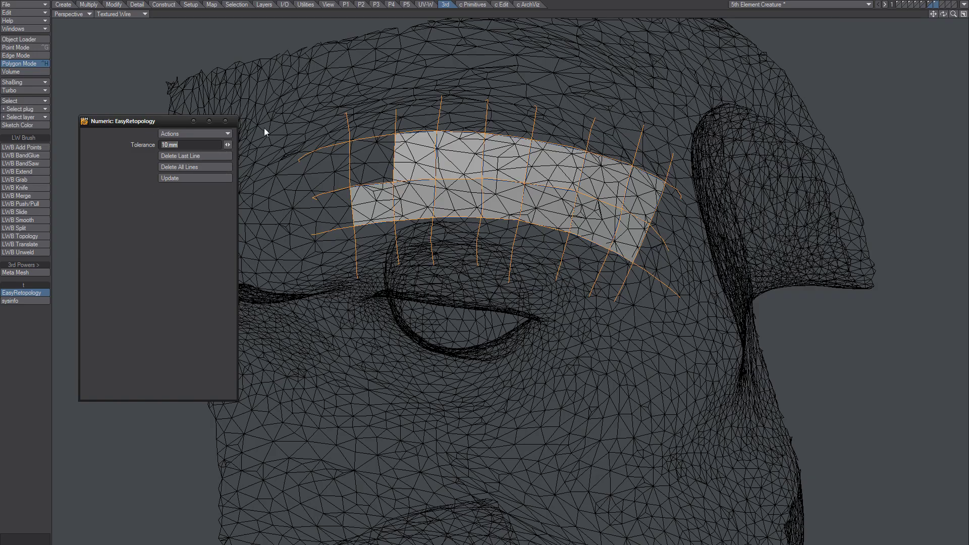
{"action": "left_click", "coordinate": [225, 121]}
Draw two lengthwise LWB Topology strokes across the forehead just above the existing brow quads
{"action": "left_click_drag", "start_coordinate": [519, 249], "coordinate": [403, 261], "text": "alt"}
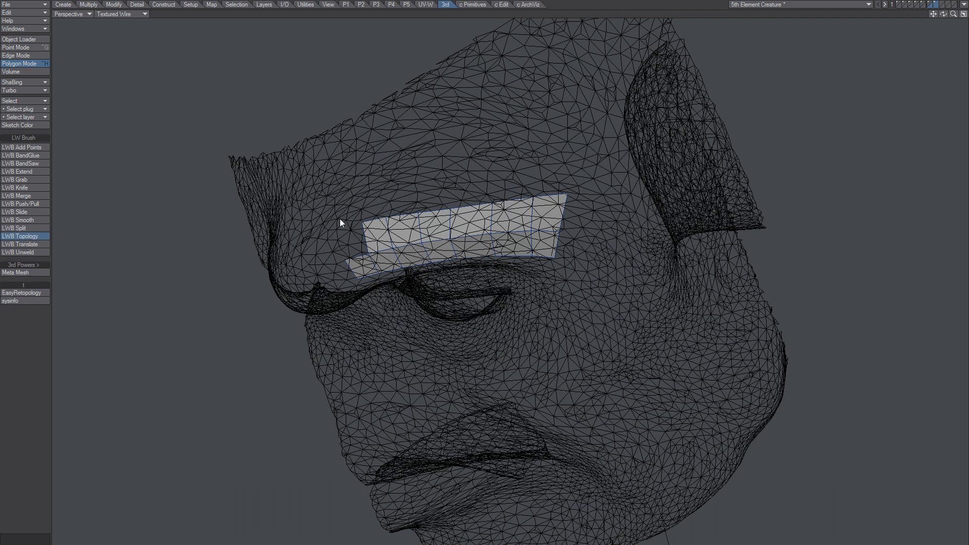
{"action": "left_click_drag", "start_coordinate": [341, 219], "coordinate": [581, 188]}
{"action": "left_click_drag", "start_coordinate": [361, 189], "coordinate": [598, 165]}
{"action": "left_click_drag", "start_coordinate": [450, 198], "coordinate": [464, 200], "text": "alt"}
Add LWB Topology cross strokes over the two forehead curves to form a separate row of quads
{"action": "left_click_drag", "start_coordinate": [380, 224], "coordinate": [384, 251]}
{"action": "left_click_drag", "start_coordinate": [415, 161], "coordinate": [411, 250]}
{"action": "left_click_drag", "start_coordinate": [440, 150], "coordinate": [436, 232]}
{"action": "left_click_drag", "start_coordinate": [520, 148], "coordinate": [525, 217]}
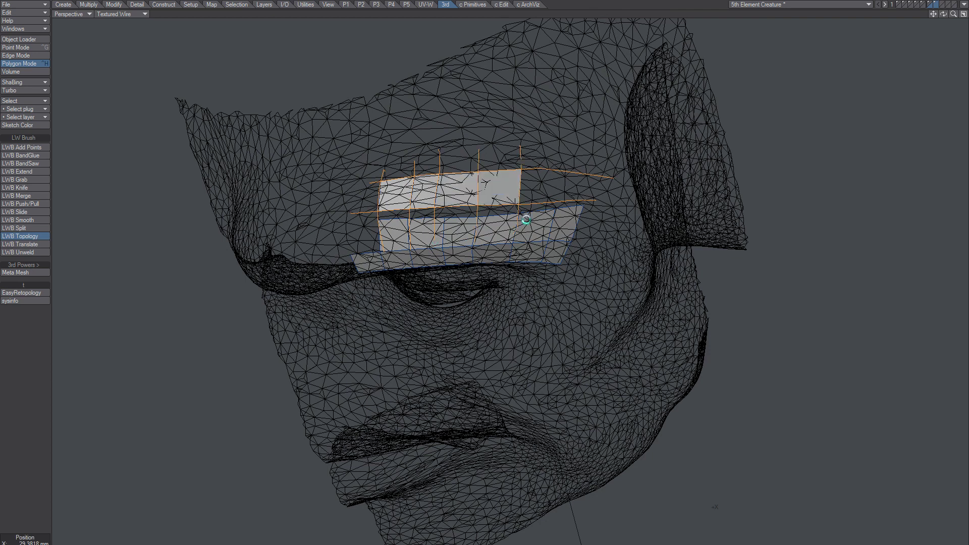
{"action": "left_click_drag", "start_coordinate": [562, 151], "coordinate": [550, 222]}
{"action": "left_click_drag", "start_coordinate": [594, 165], "coordinate": [566, 225]}
{"action": "key", "text": "space"}
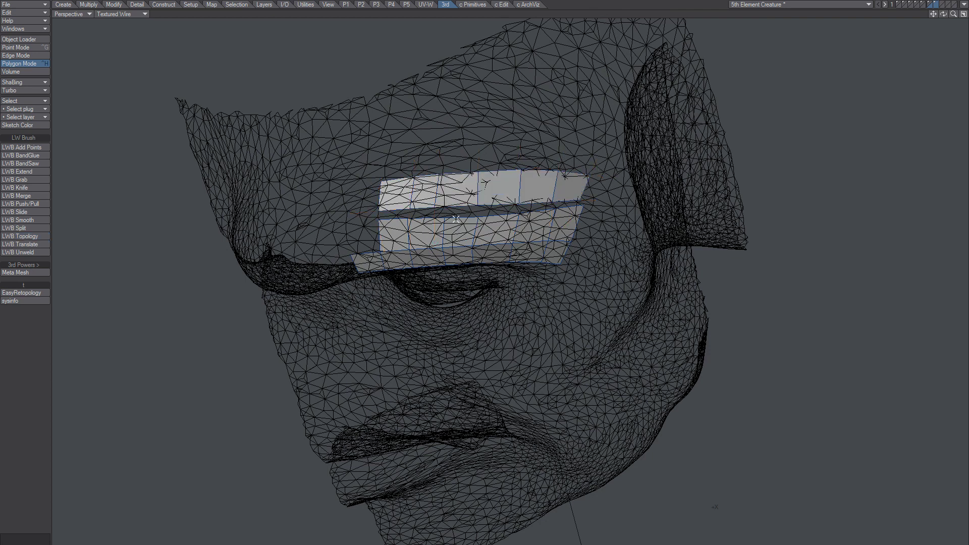
Move the lower-edge points of the forehead quad row down onto the upper edge of the brow rows
{"action": "scroll", "coordinate": [427, 218], "scroll_direction": "up", "scroll_amount": 3}
{"action": "key", "text": "ctrl+t"}
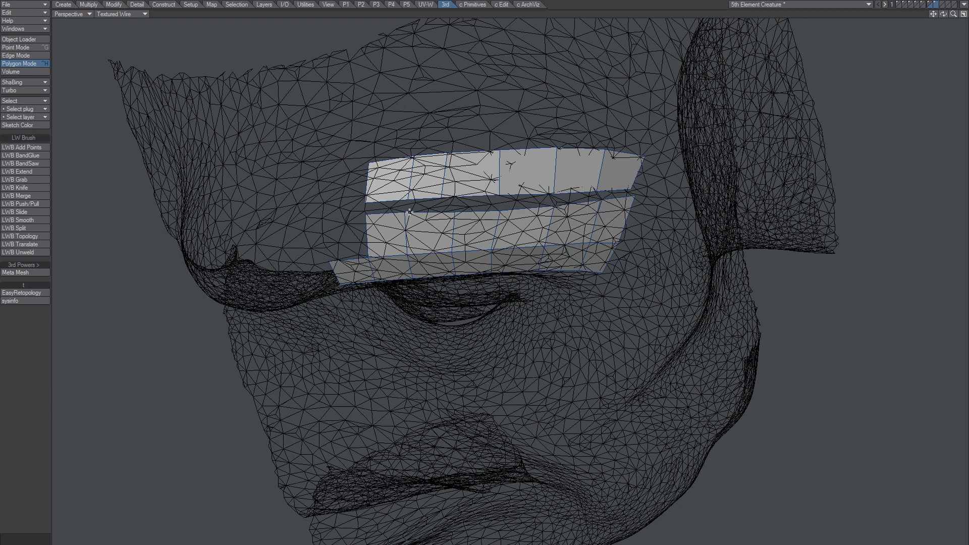
{"action": "left_click_drag", "start_coordinate": [408, 201], "coordinate": [554, 201]}
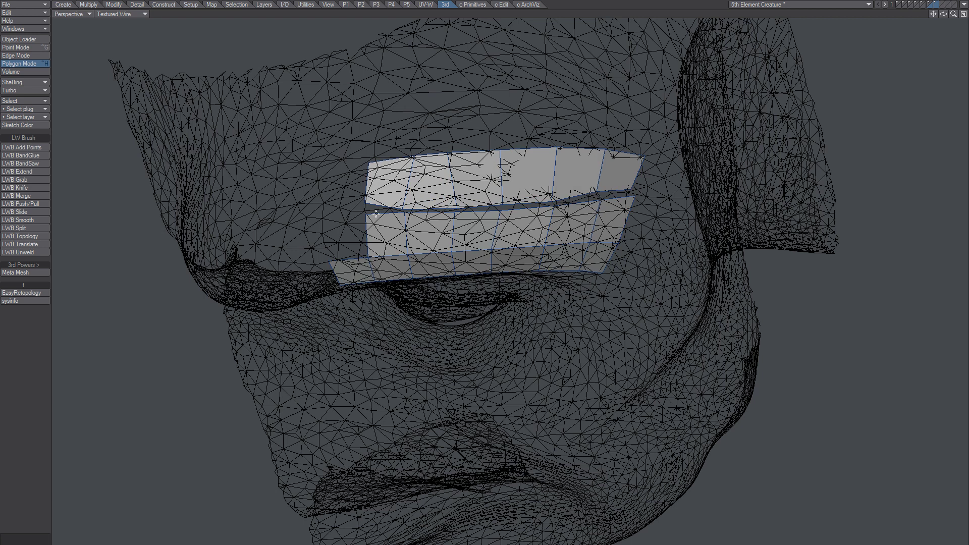
{"action": "left_click_drag", "start_coordinate": [366, 204], "coordinate": [365, 209]}
Merge points with a fixed distance of 8 mm to join the forehead row to the brow quads
{"action": "key", "text": "m"}
{"action": "left_click", "coordinate": [524, 94]}
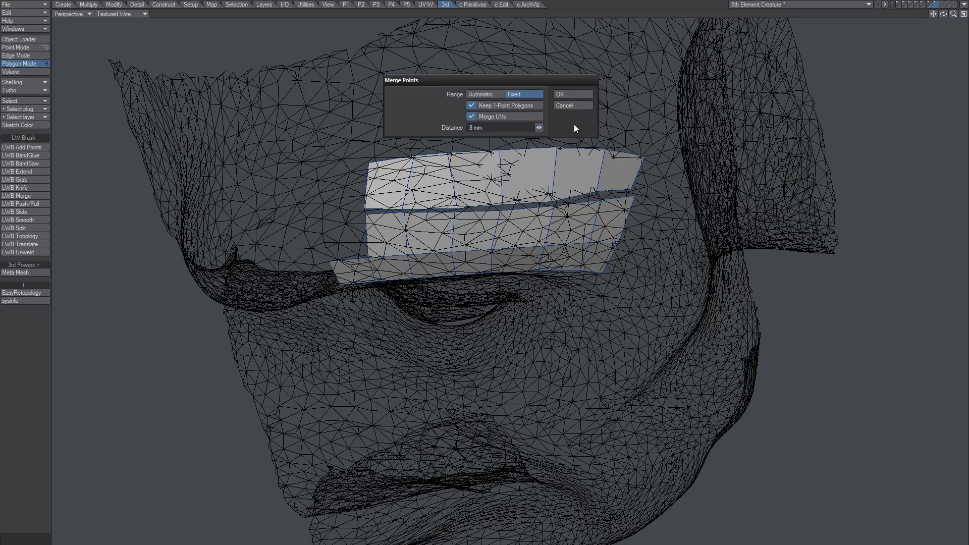
{"action": "left_click", "coordinate": [573, 95]}
{"action": "left_click_drag", "start_coordinate": [556, 252], "coordinate": [522, 310], "text": "alt"}
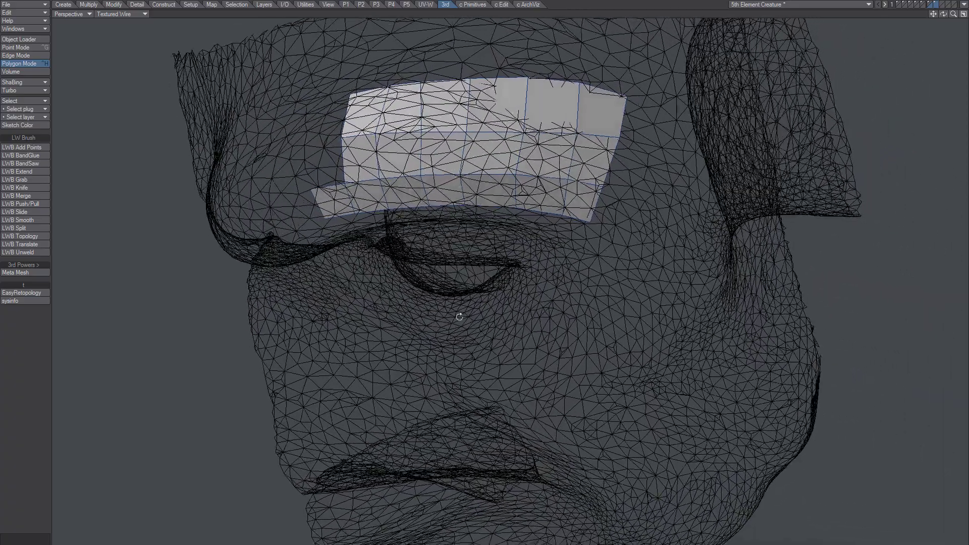
{"action": "left_click_drag", "start_coordinate": [459, 317], "coordinate": [535, 288], "text": "alt"}
{"action": "left_click_drag", "start_coordinate": [535, 288], "coordinate": [421, 298], "text": "ctrl+alt"}
{"action": "left_click_drag", "start_coordinate": [509, 275], "coordinate": [418, 237], "text": "alt+shift"}
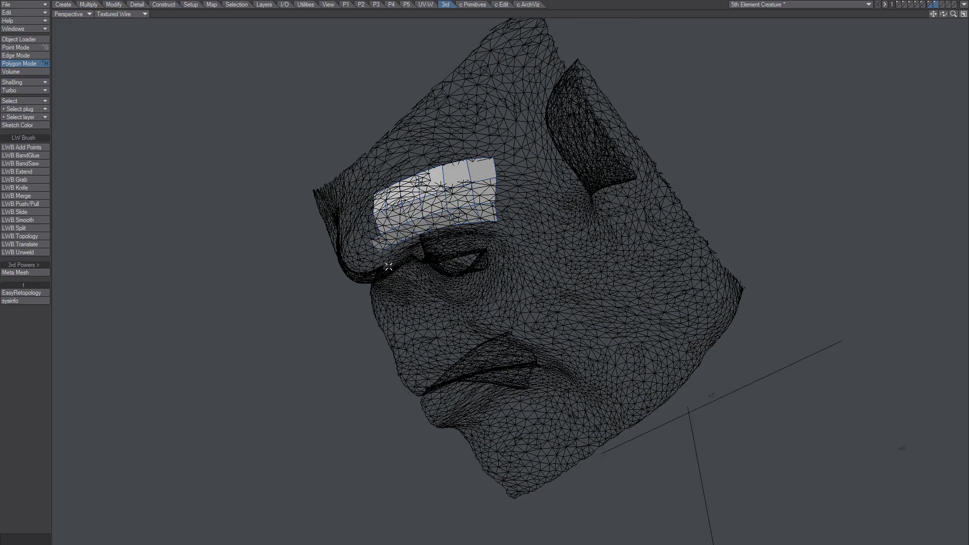
Extend three separate quads upward from the forehead row's upper edge with LWB Extend
{"action": "left_click_drag", "start_coordinate": [369, 139], "coordinate": [458, 234], "text": "alt"}
{"action": "left_click_drag", "start_coordinate": [468, 194], "coordinate": [489, 187], "text": "alt"}
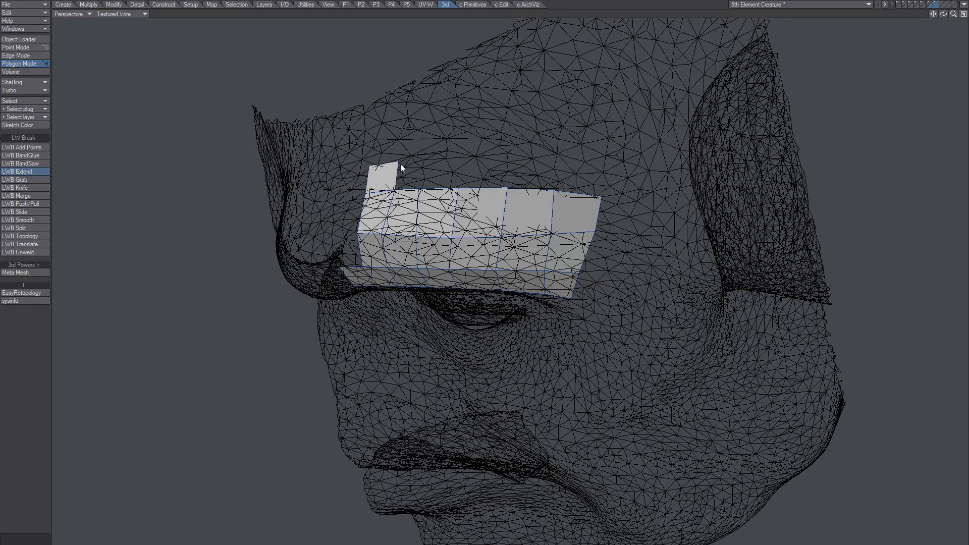
{"action": "left_click_drag", "start_coordinate": [438, 188], "coordinate": [428, 170], "text": "alt"}
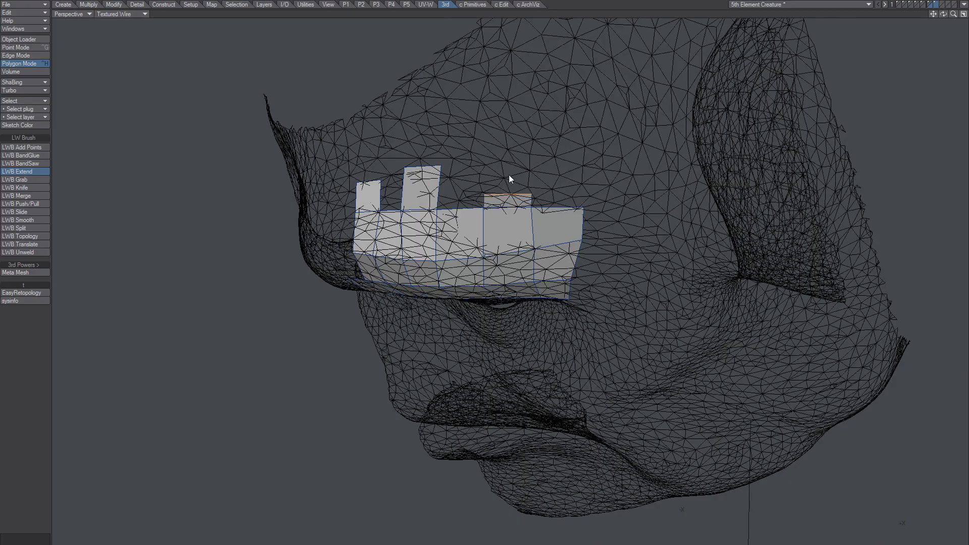
Extend the outer end of the forehead row toward the temple by two quads
{"action": "left_click_drag", "start_coordinate": [509, 177], "coordinate": [592, 168], "text": "alt"}
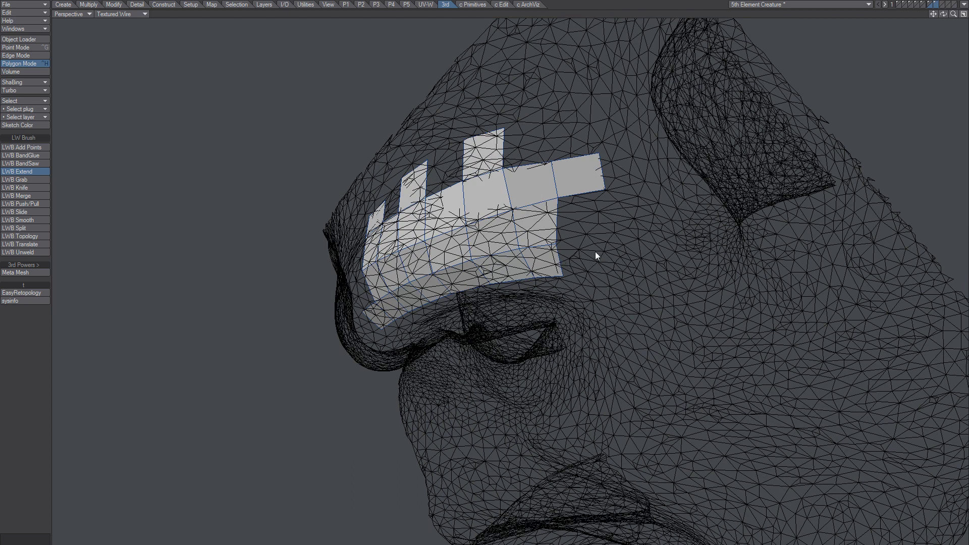
{"action": "left_click_drag", "start_coordinate": [595, 256], "coordinate": [557, 263], "text": "alt"}
{"action": "scroll", "coordinate": [573, 227], "scroll_direction": "up", "scroll_amount": 5}
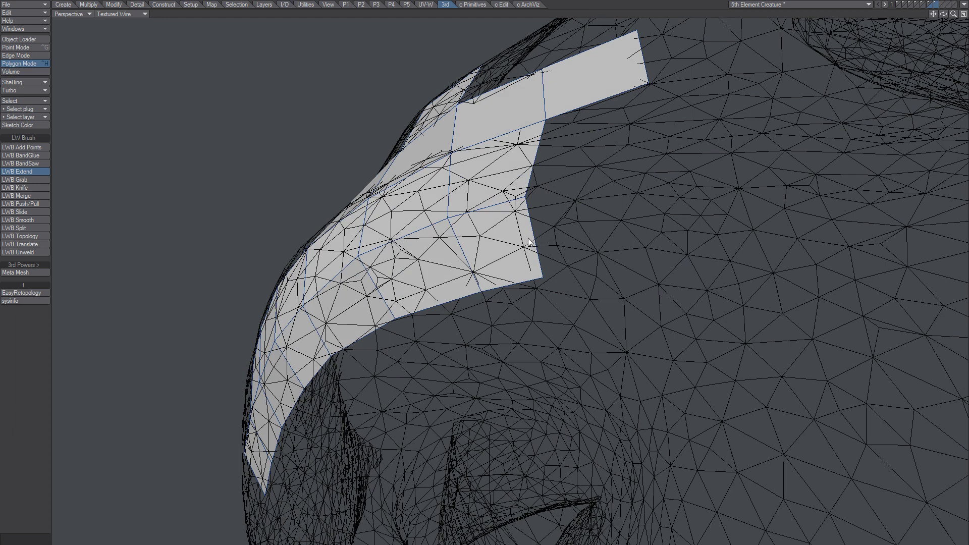
{"action": "left_click_drag", "start_coordinate": [528, 242], "coordinate": [557, 279], "text": "alt"}
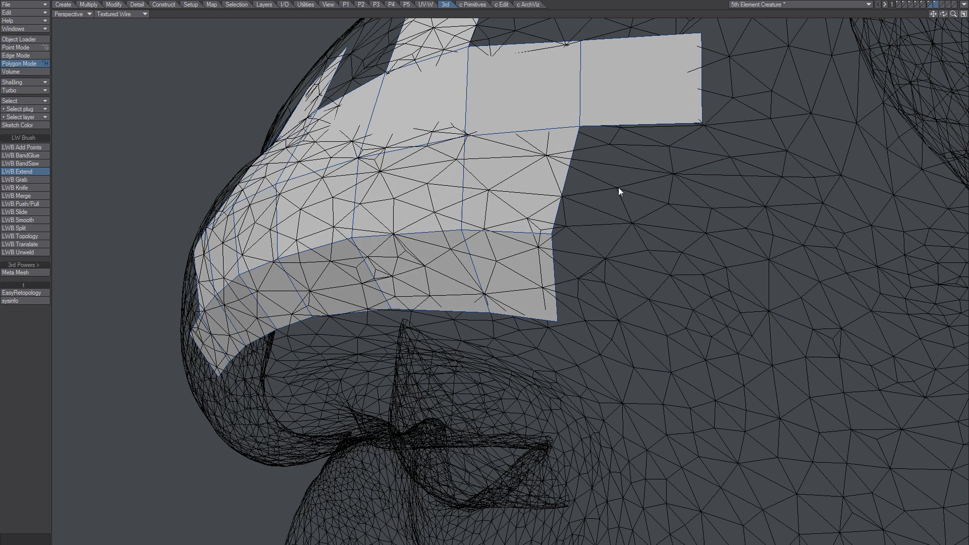
{"action": "left_click_drag", "start_coordinate": [619, 187], "coordinate": [737, 128], "text": "alt"}
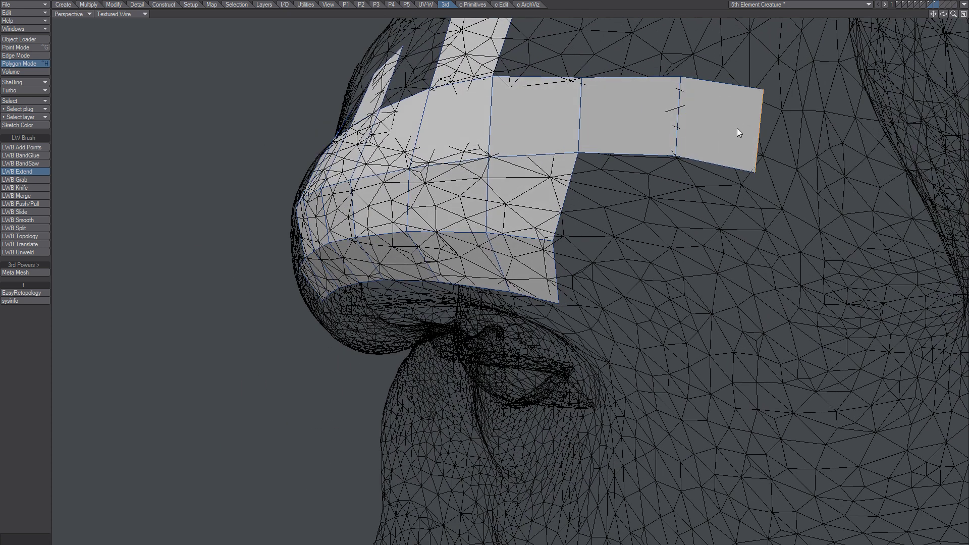
{"action": "left_click_drag", "start_coordinate": [631, 187], "coordinate": [586, 190], "text": "alt"}
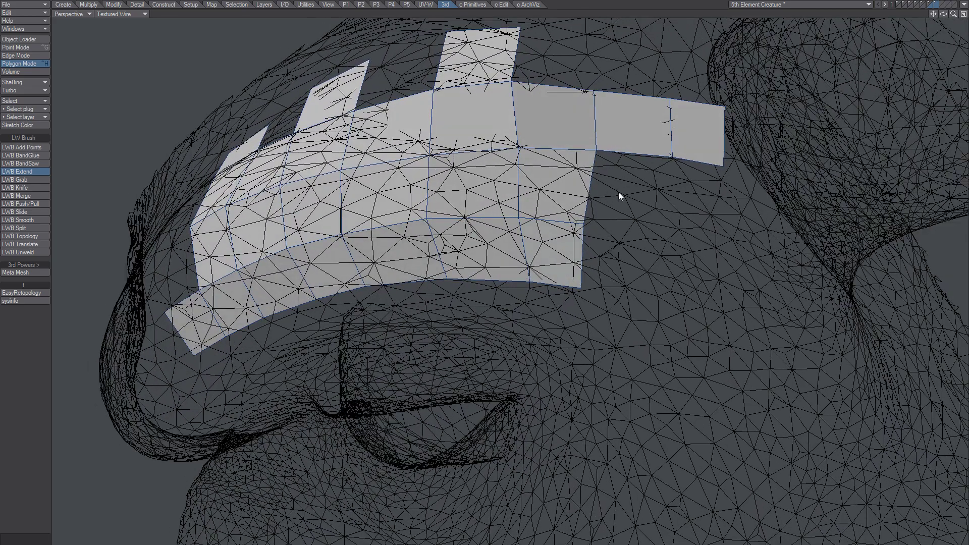
{"action": "key", "text": "space"}
{"action": "left_click", "coordinate": [569, 192]}
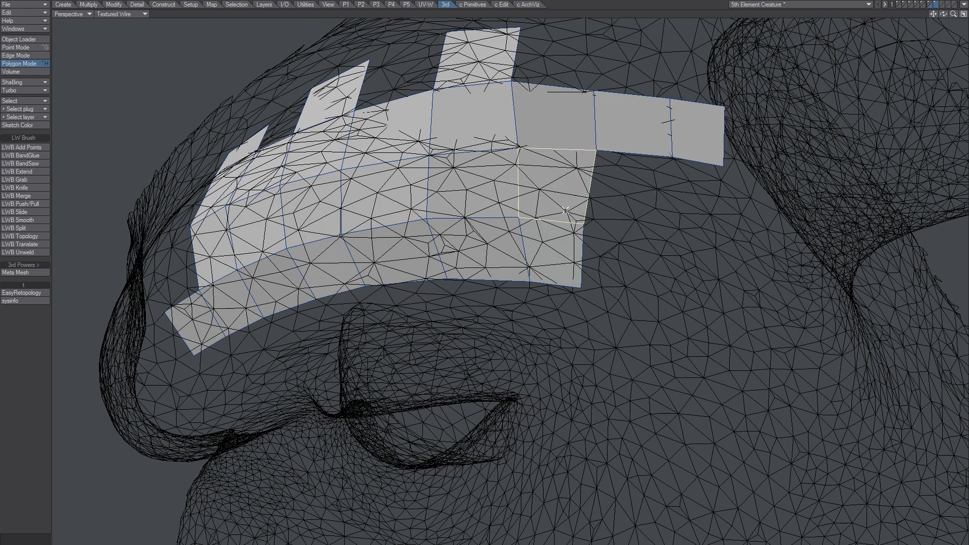
{"action": "left_click", "coordinate": [31, 172]}
{"action": "key", "text": "space"}
{"action": "left_click_drag", "start_coordinate": [546, 158], "coordinate": [554, 279], "text": "alt"}
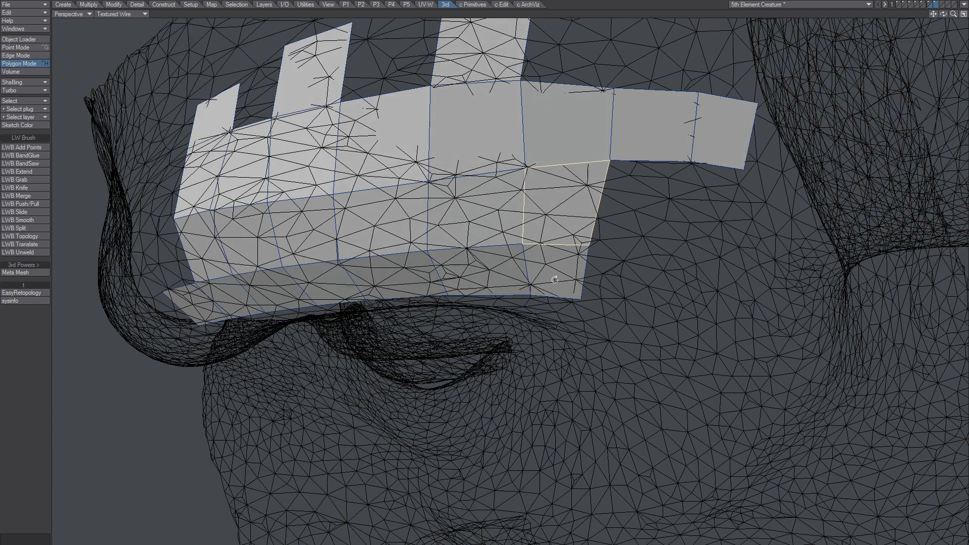
{"action": "left_click", "coordinate": [50, 203]}
Turn off Use BG Mesh and No Depth for LWB Extend and extend a quad upward near the temple end
{"action": "left_click", "coordinate": [32, 171]}
{"action": "key", "text": "n"}
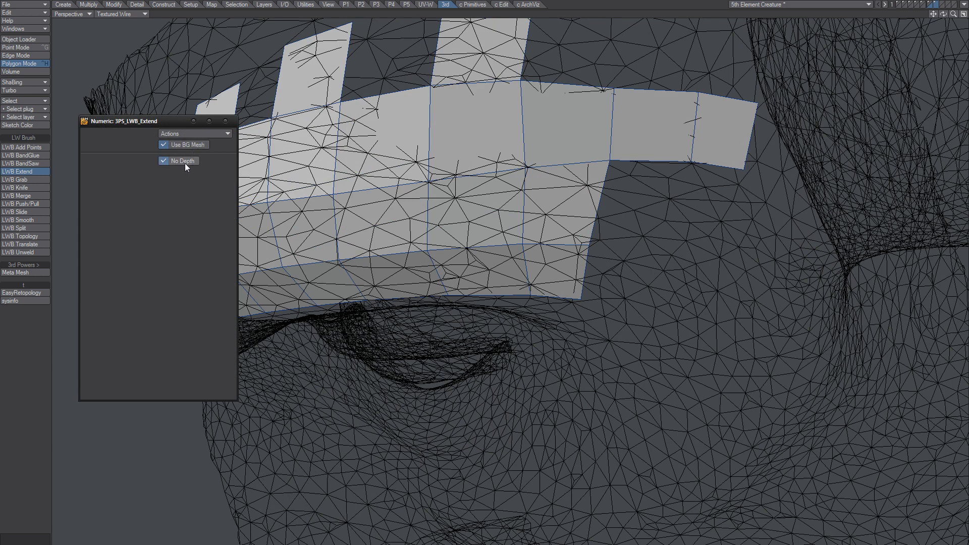
{"action": "key", "text": "n"}
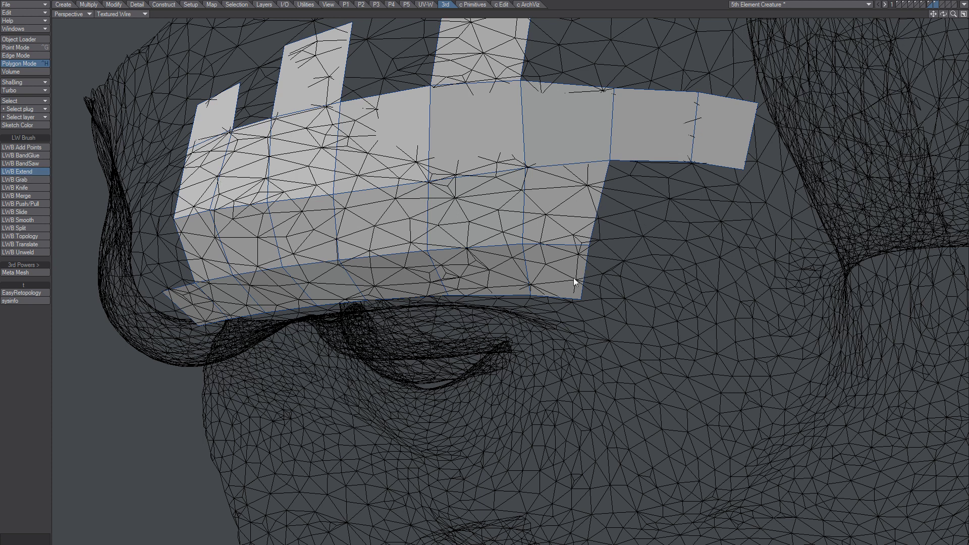
{"action": "key", "text": "n"}
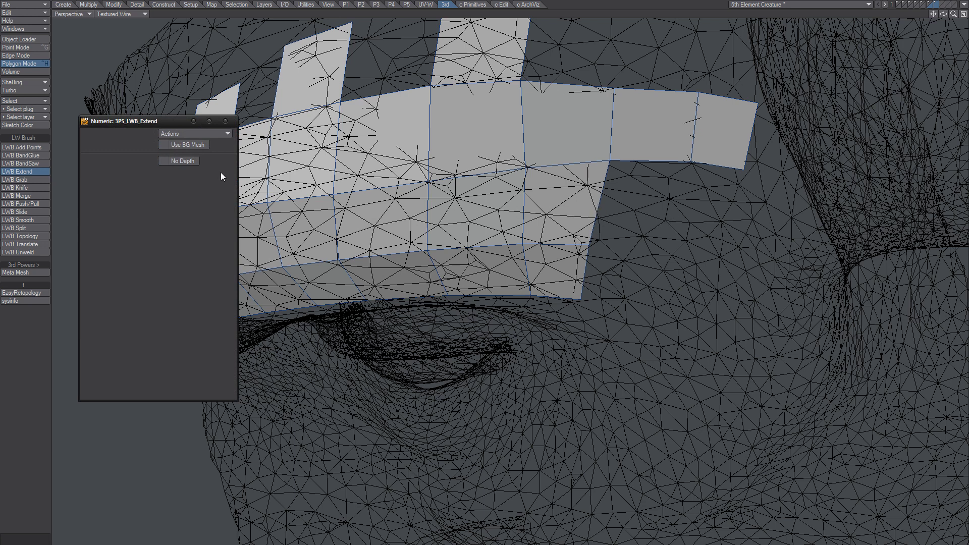
{"action": "left_click_drag", "start_coordinate": [653, 91], "coordinate": [665, 46]}
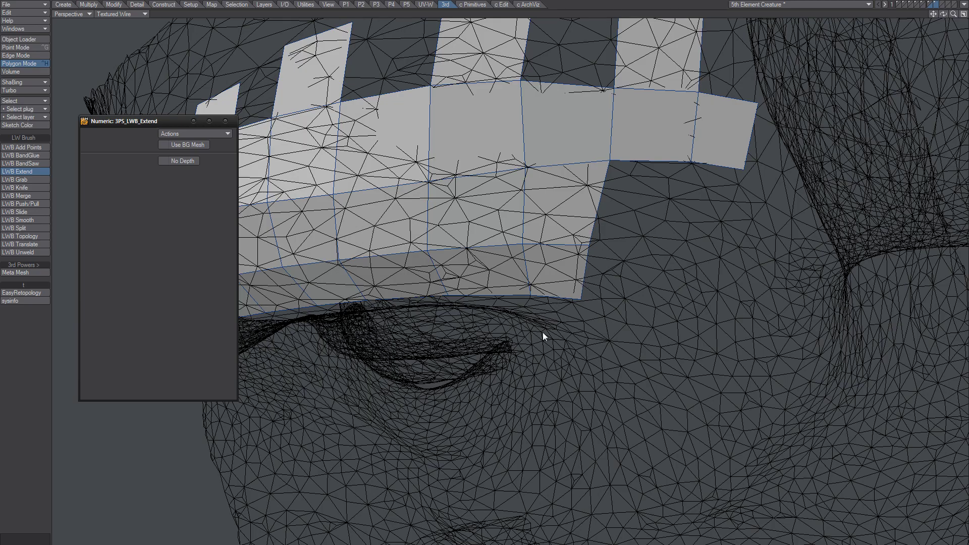
Try extending another tier of quads above the raised forehead quads with Use BG Mesh off
{"action": "left_click_drag", "start_coordinate": [543, 332], "coordinate": [483, 223], "text": "alt"}
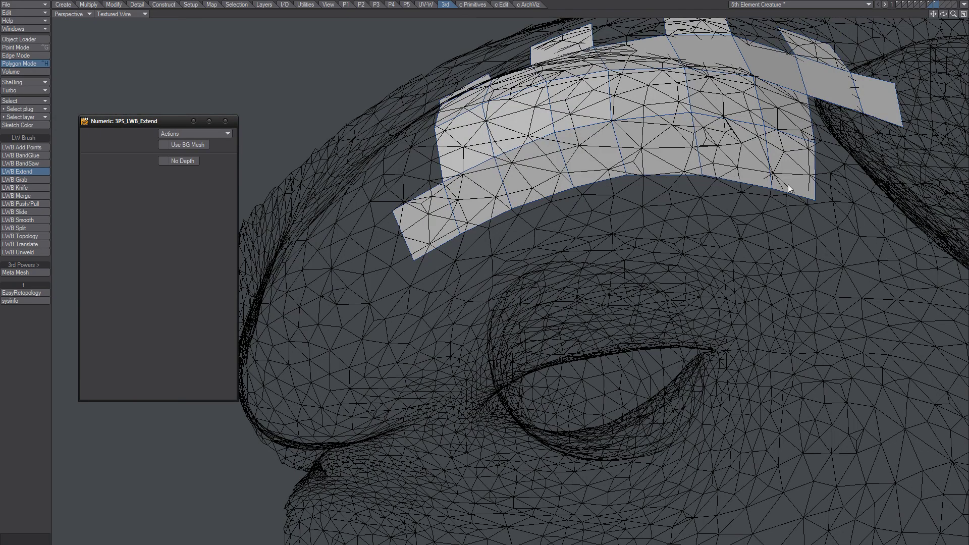
{"action": "left_click_drag", "start_coordinate": [635, 119], "coordinate": [736, 148], "text": "alt"}
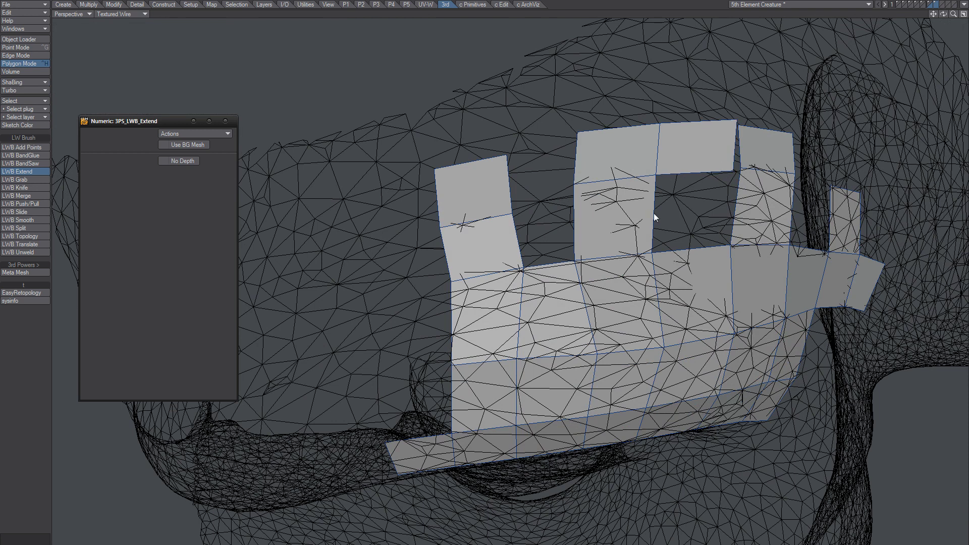
{"action": "left_click_drag", "start_coordinate": [654, 214], "coordinate": [692, 210]}
{"action": "left_click_drag", "start_coordinate": [531, 207], "coordinate": [465, 217], "text": "alt"}
Undo the upper-tier extensions and turn Use BG Mesh back on for LWB Extend
{"action": "key", "text": "u"}
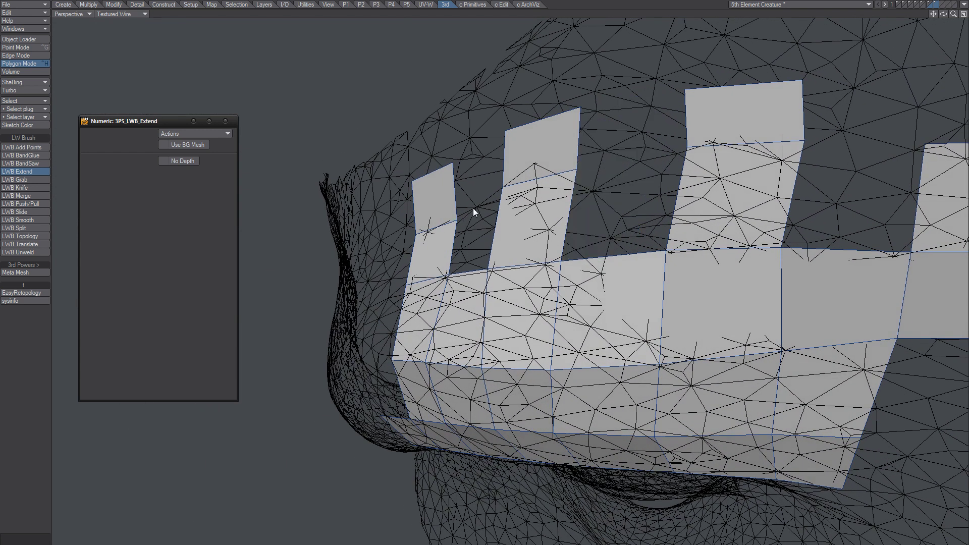
{"action": "key", "text": "u"}
{"action": "key", "text": "u"}
{"action": "key", "text": "u"}
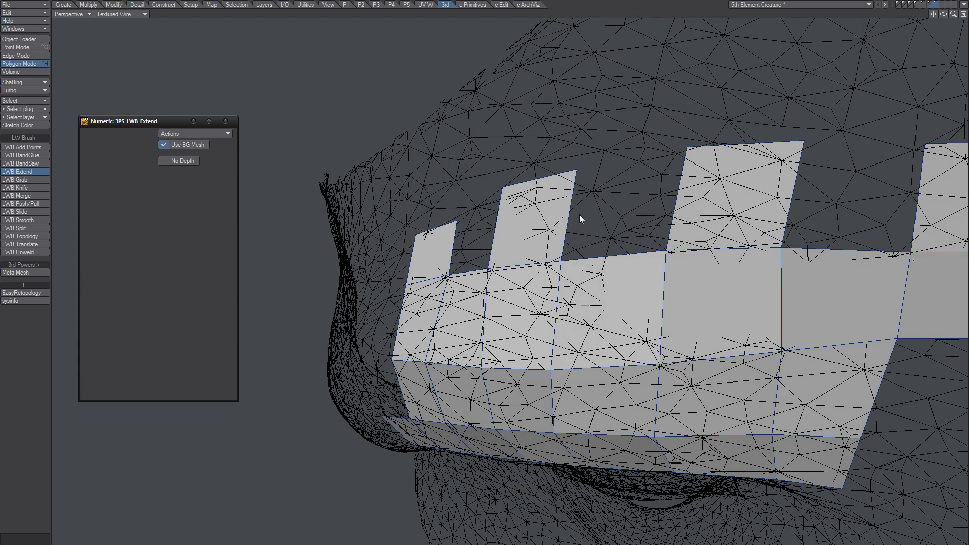
Extend quads into the gaps between the raised forehead quads and add a second tier of five quads above them
{"action": "left_click_drag", "start_coordinate": [579, 214], "coordinate": [501, 250]}
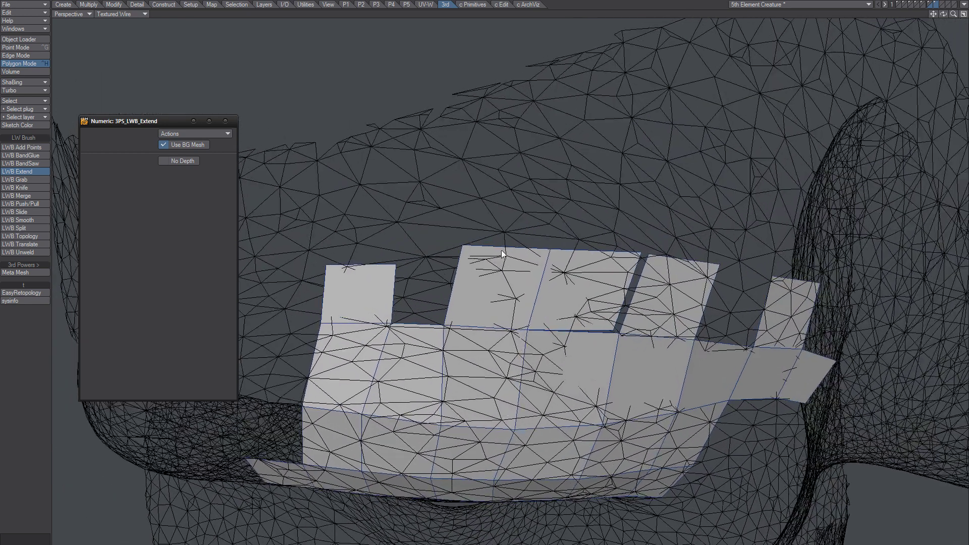
{"action": "left_click_drag", "start_coordinate": [503, 198], "coordinate": [550, 190]}
{"action": "left_click_drag", "start_coordinate": [586, 249], "coordinate": [595, 181]}
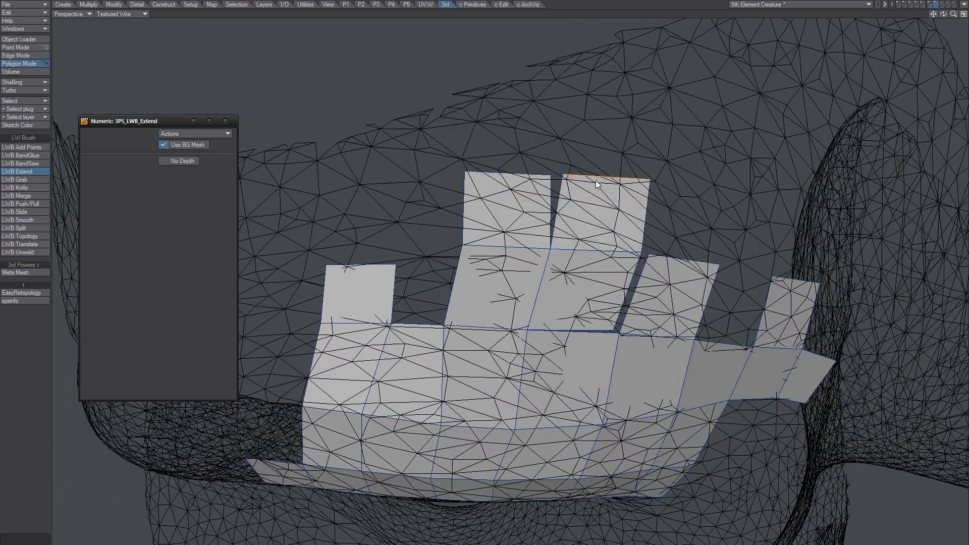
{"action": "left_click_drag", "start_coordinate": [694, 191], "coordinate": [699, 182]}
{"action": "left_click_drag", "start_coordinate": [757, 267], "coordinate": [684, 298], "text": "alt"}
{"action": "left_click_drag", "start_coordinate": [678, 357], "coordinate": [735, 193]}
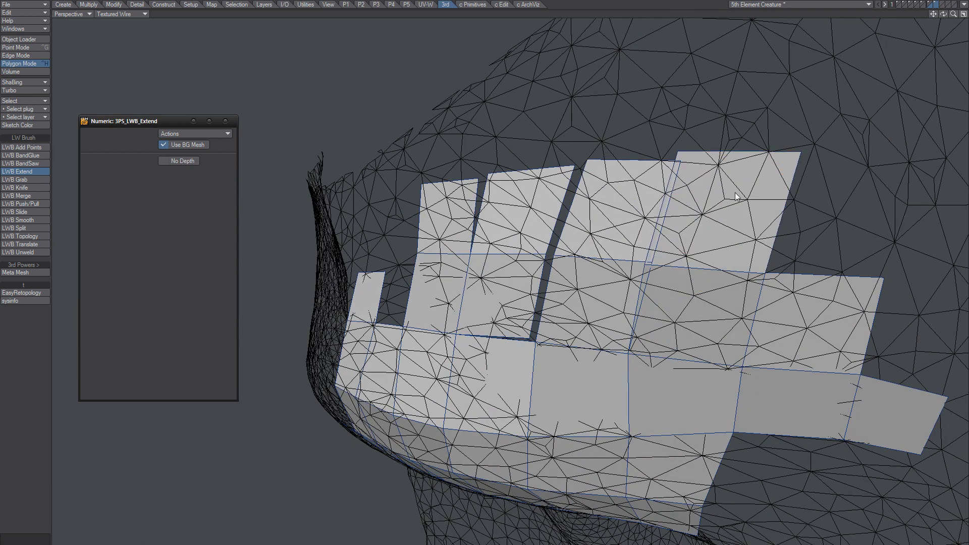
{"action": "left_click_drag", "start_coordinate": [807, 271], "coordinate": [655, 263]}
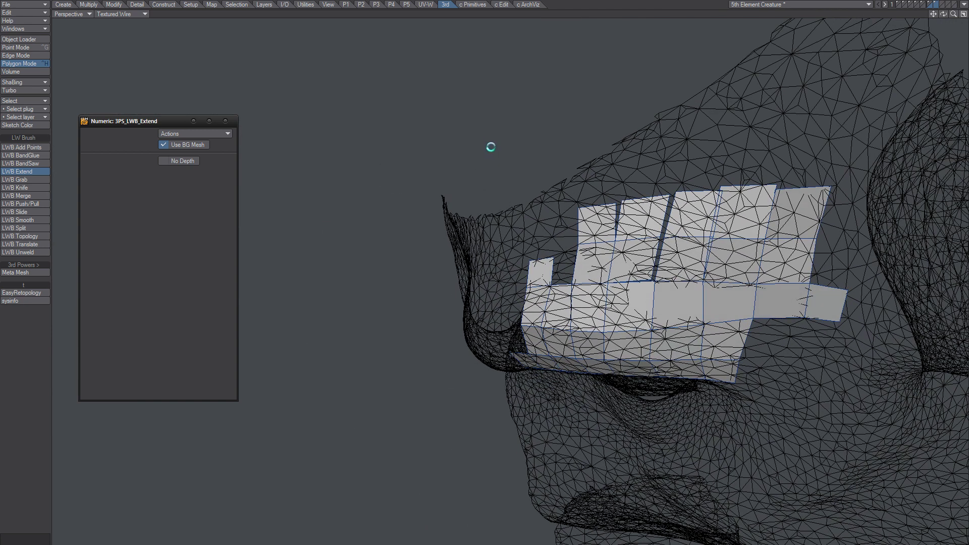
Merge points with a fixed distance of 12 mm to close the seams between the extended forehead quads
{"action": "left_click", "coordinate": [573, 94]}
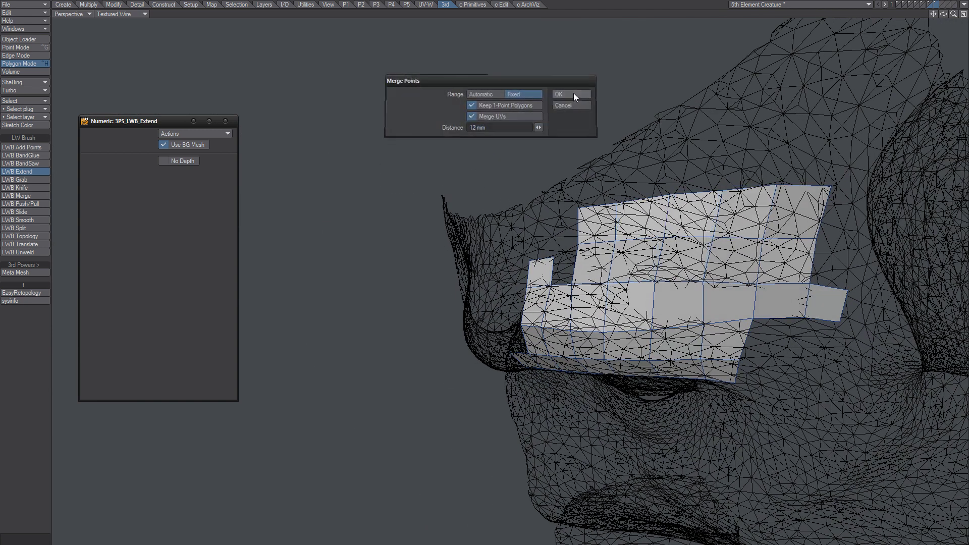
{"action": "left_click_drag", "start_coordinate": [705, 253], "coordinate": [483, 144], "text": "alt"}
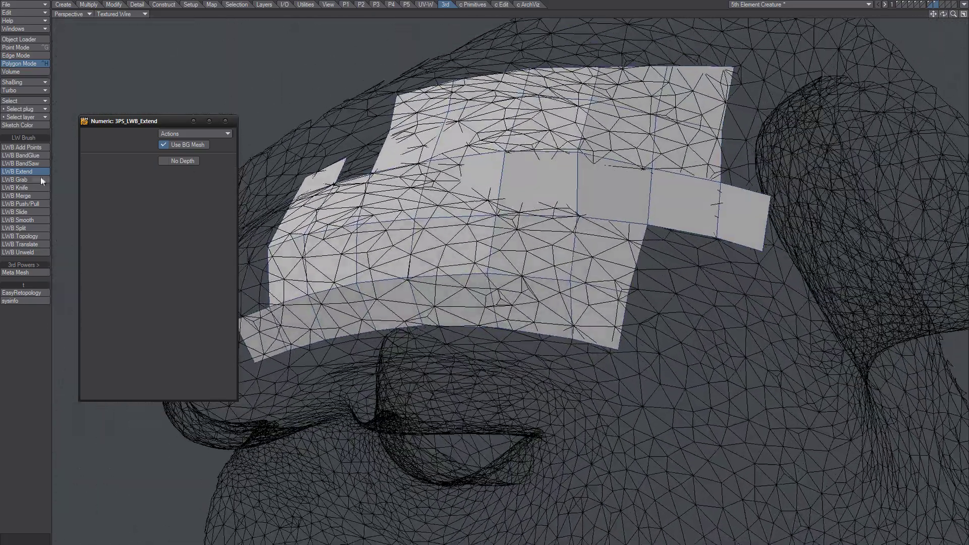
{"action": "left_click_drag", "start_coordinate": [363, 255], "coordinate": [286, 177], "text": "alt+shift"}
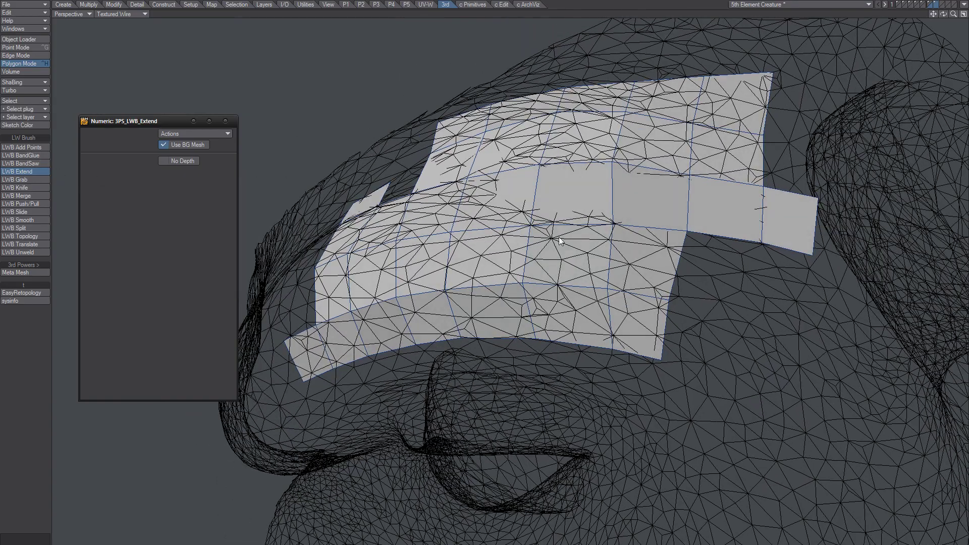
Extend the outer ends of the two lower brow rows by one quad each and merge the adjoining points
{"action": "left_click_drag", "start_coordinate": [583, 280], "coordinate": [625, 208], "text": "ctrl+alt"}
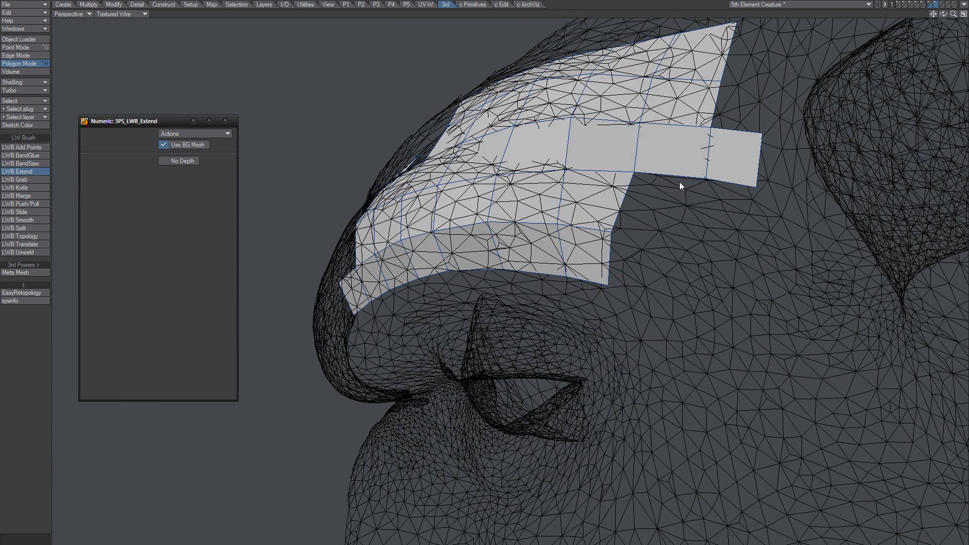
{"action": "left_click_drag", "start_coordinate": [680, 182], "coordinate": [608, 255]}
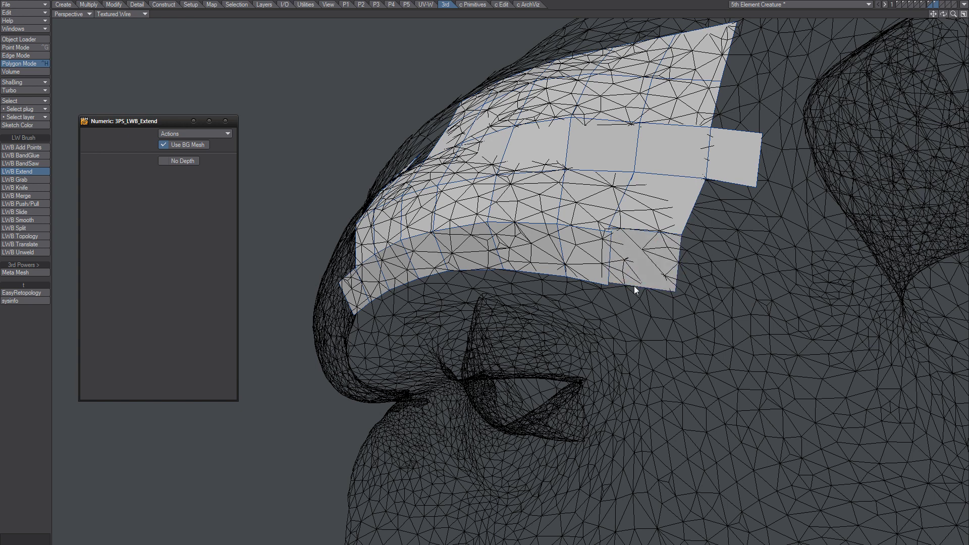
{"action": "left_click_drag", "start_coordinate": [634, 285], "coordinate": [560, 271], "text": "alt"}
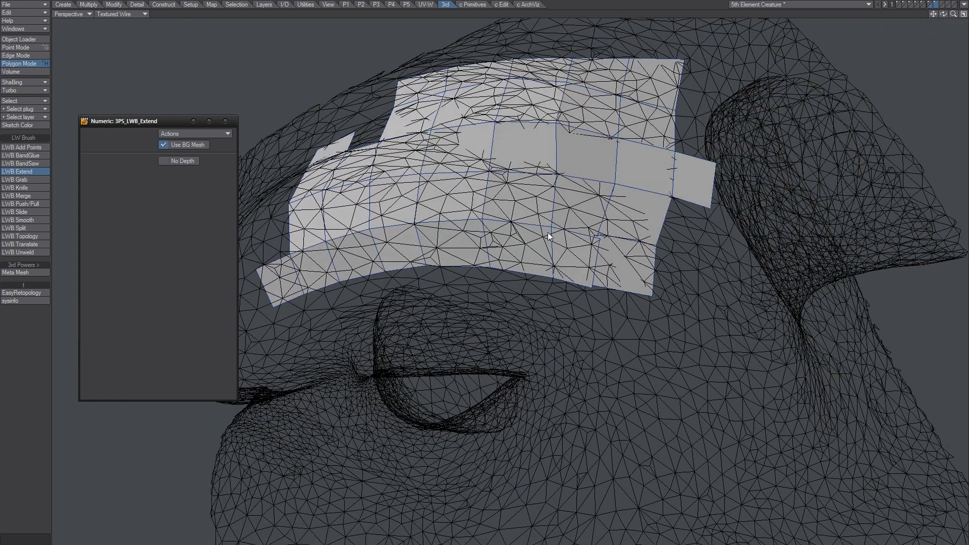
{"action": "key", "text": "m"}
{"action": "left_click", "coordinate": [569, 94]}
{"action": "left_click_drag", "start_coordinate": [503, 243], "coordinate": [520, 231], "text": "alt"}
{"action": "left_click_drag", "start_coordinate": [559, 259], "coordinate": [511, 215], "text": "alt+shift"}
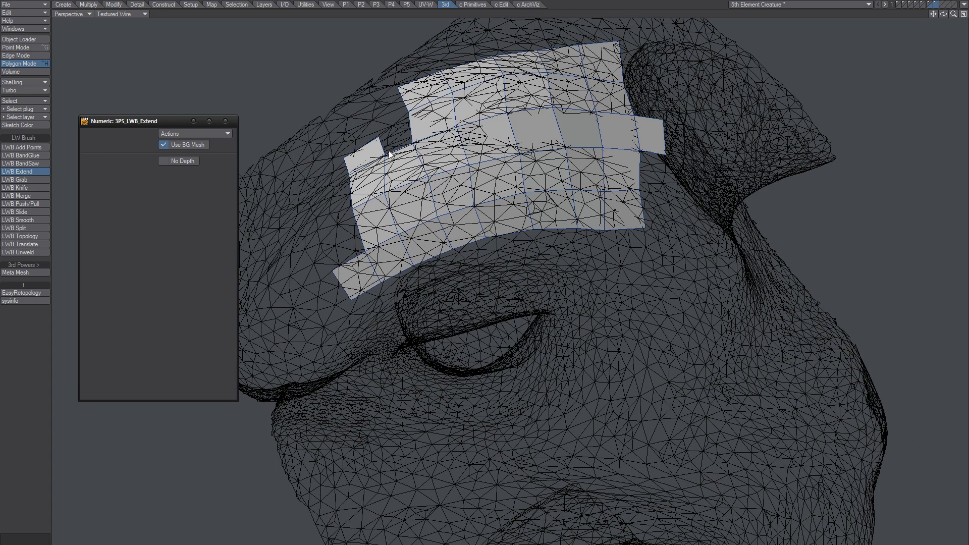
Switch to edge selection and bridge the gap at the inner forehead between its two facing edges with a quad
{"action": "key", "text": "space"}
{"action": "key", "text": "space"}
{"action": "key", "text": "space"}
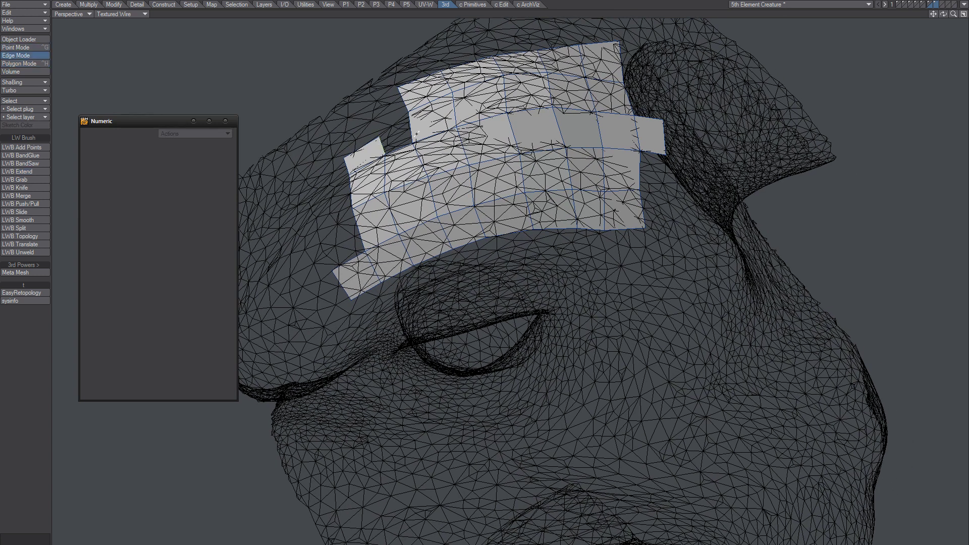
{"action": "left_click_drag", "start_coordinate": [481, 116], "coordinate": [526, 259], "text": "alt"}
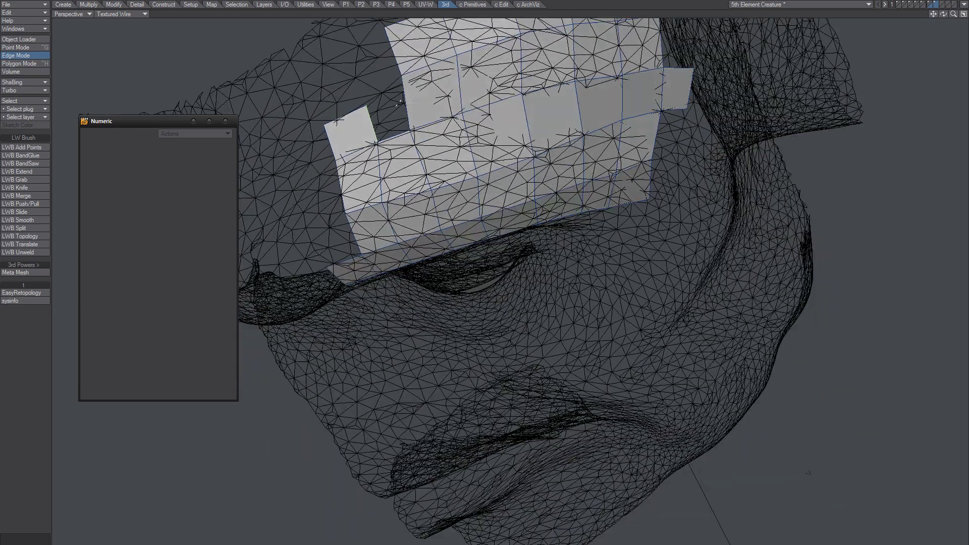
{"action": "left_click", "coordinate": [405, 112], "text": "shift"}
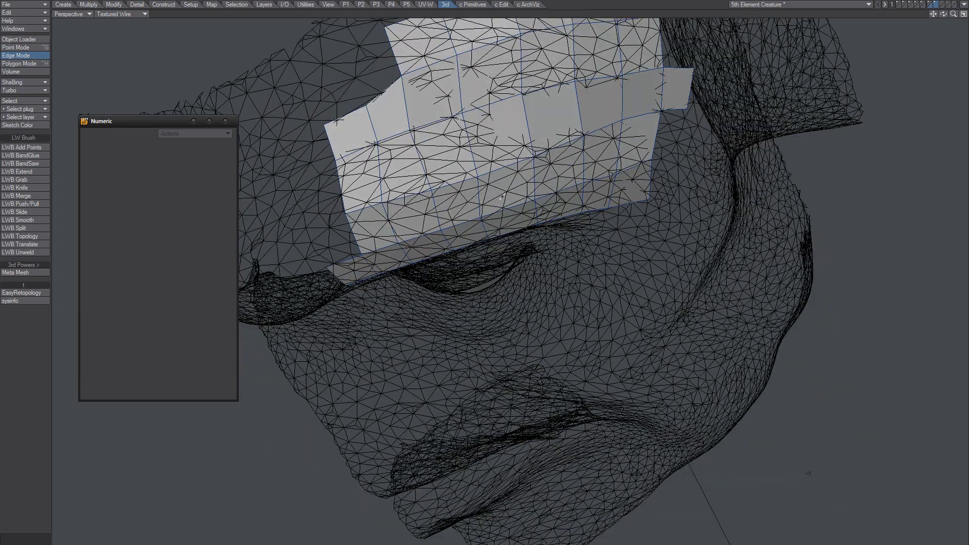
{"action": "mouse_move", "coordinate": [424, 173]}
{"action": "left_mouse_down", "text": "alt"}
{"action": "mouse_move", "coordinate": [513, 227]}
{"action": "mouse_move", "coordinate": [509, 305]}
{"action": "mouse_move", "coordinate": [506, 240]}
{"action": "mouse_move", "coordinate": [458, 221]}
{"action": "left_mouse_up", "text": "alt"}
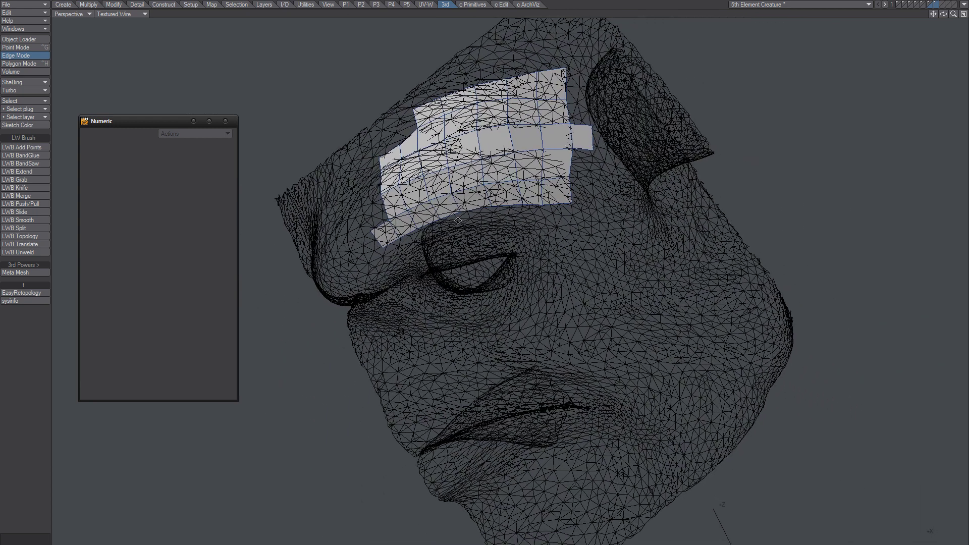